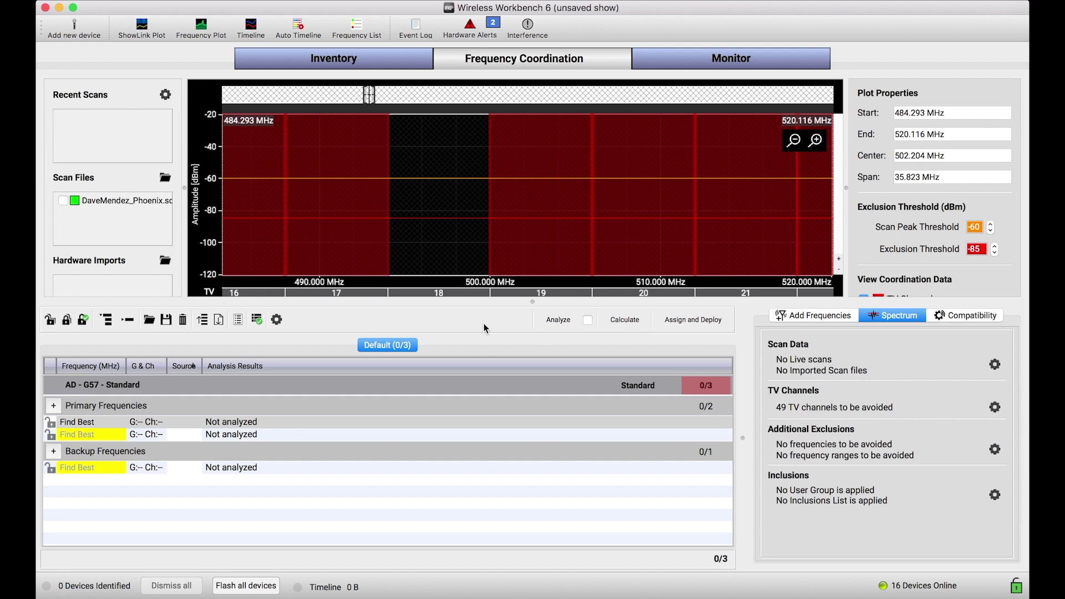
Open Wireless Workbench 6 Preferences on the Coordination settings.
{"action": "left_click", "coordinate": [153, 2]}
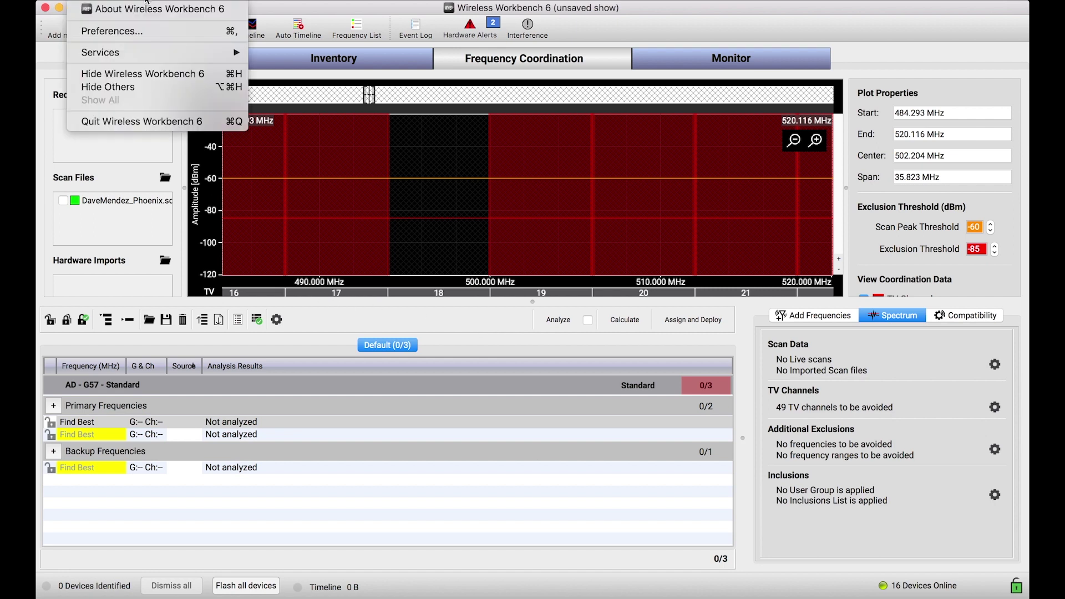
{"action": "left_click", "coordinate": [143, 32]}
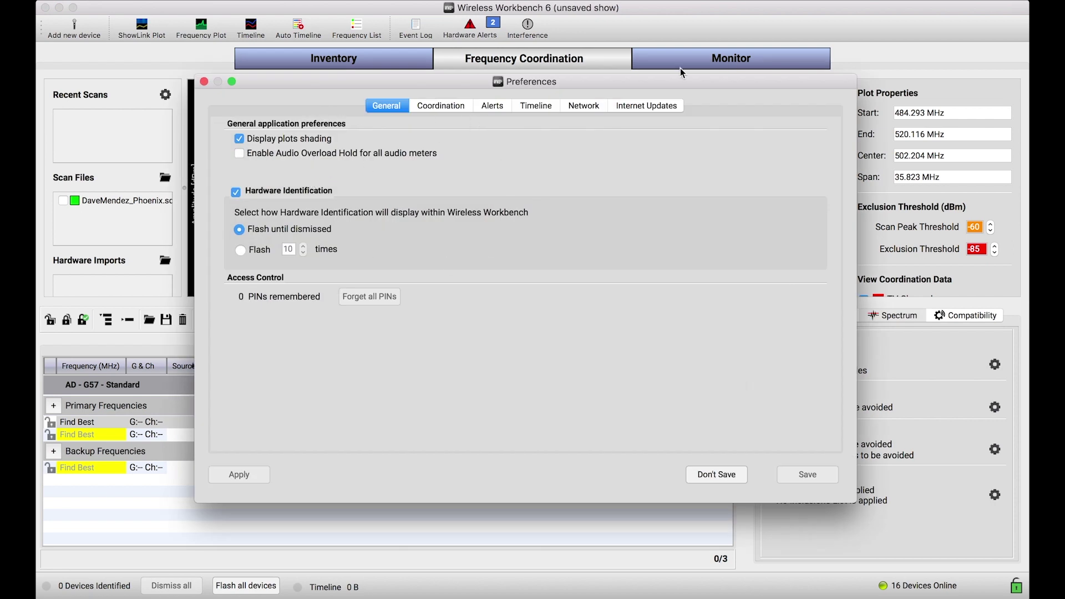
{"action": "left_click", "coordinate": [417, 111]}
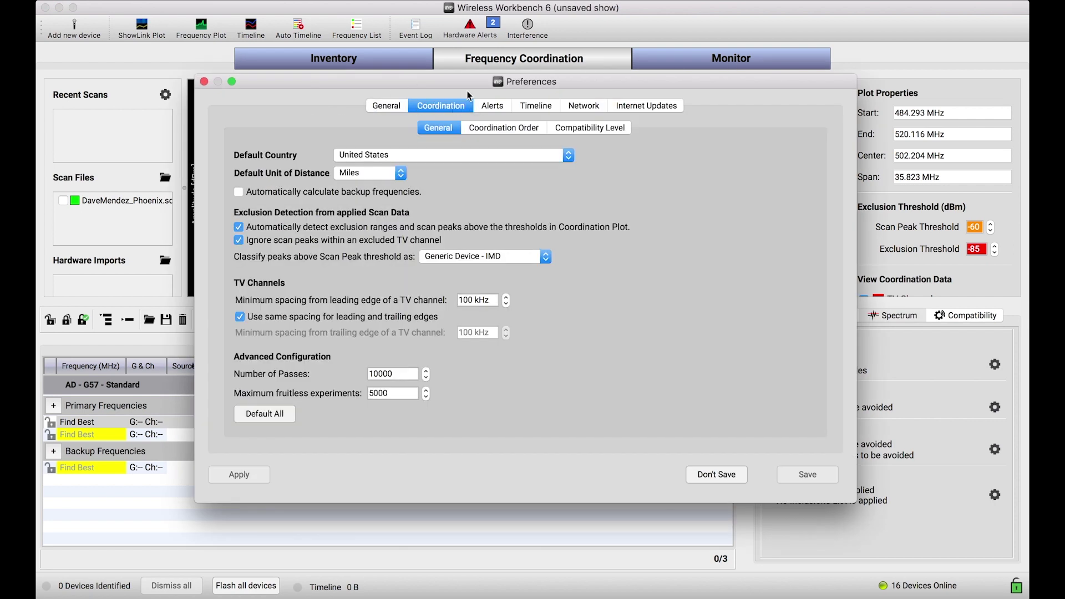
Move the Preferences window aside to uncover the frequency plot, then back over it.
{"action": "left_click_drag", "start_coordinate": [467, 81], "coordinate": [462, 98]}
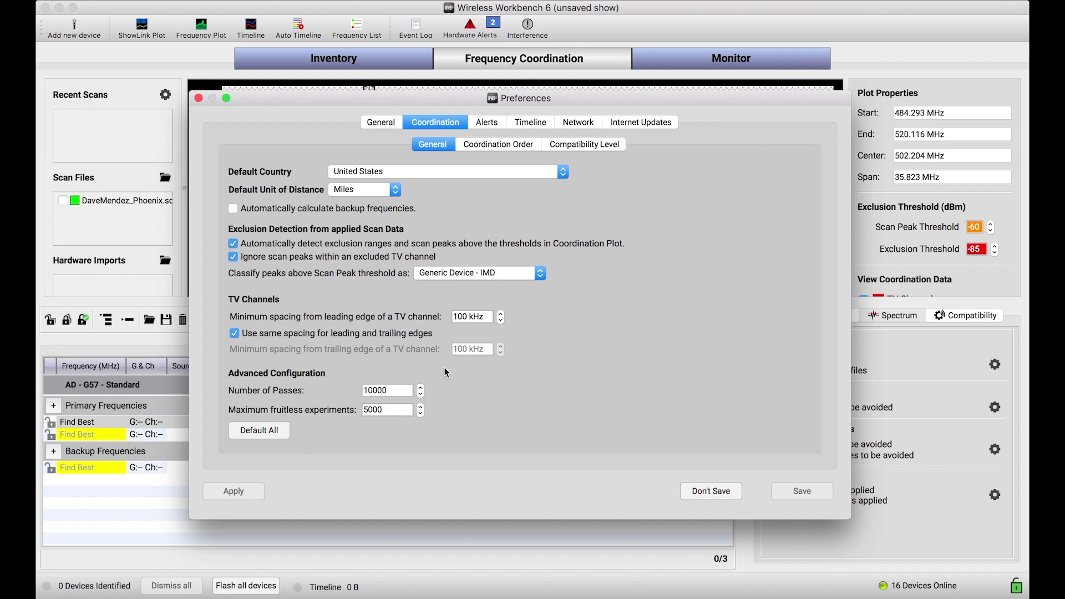
{"action": "left_click_drag", "start_coordinate": [458, 98], "coordinate": [577, 331]}
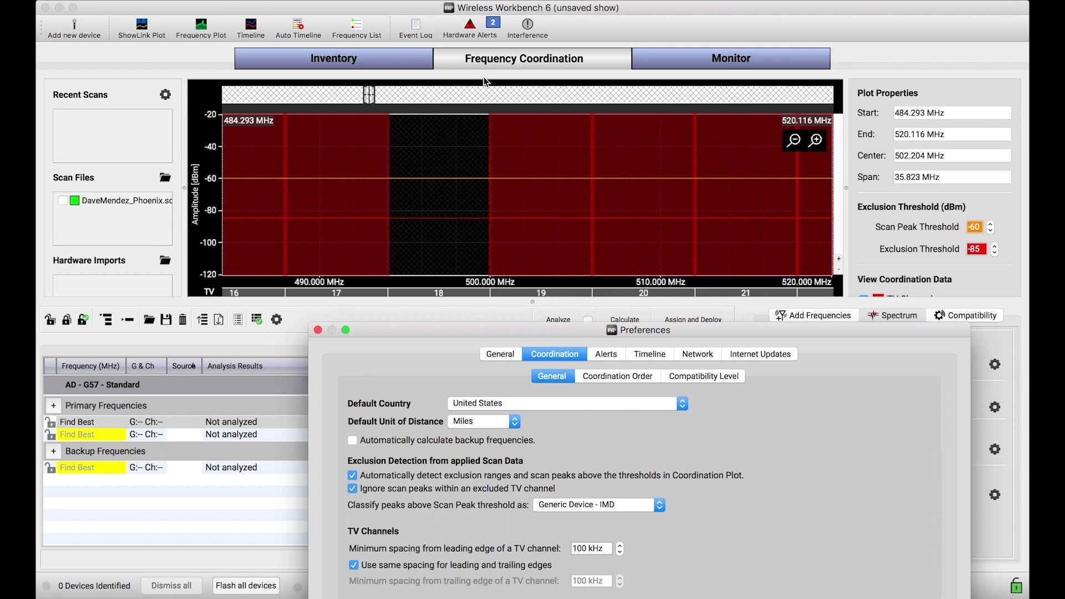
{"action": "left_click_drag", "start_coordinate": [488, 335], "coordinate": [388, 105]}
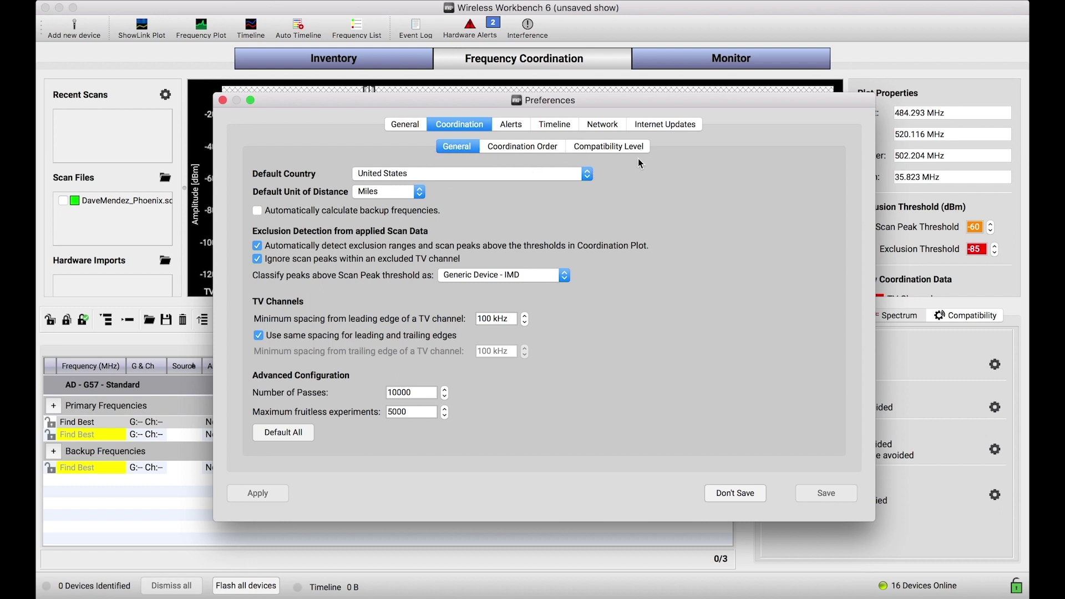
Scroll through the per-series compatibility levels, all Standard, then close Preferences.
{"action": "left_click", "coordinate": [601, 149]}
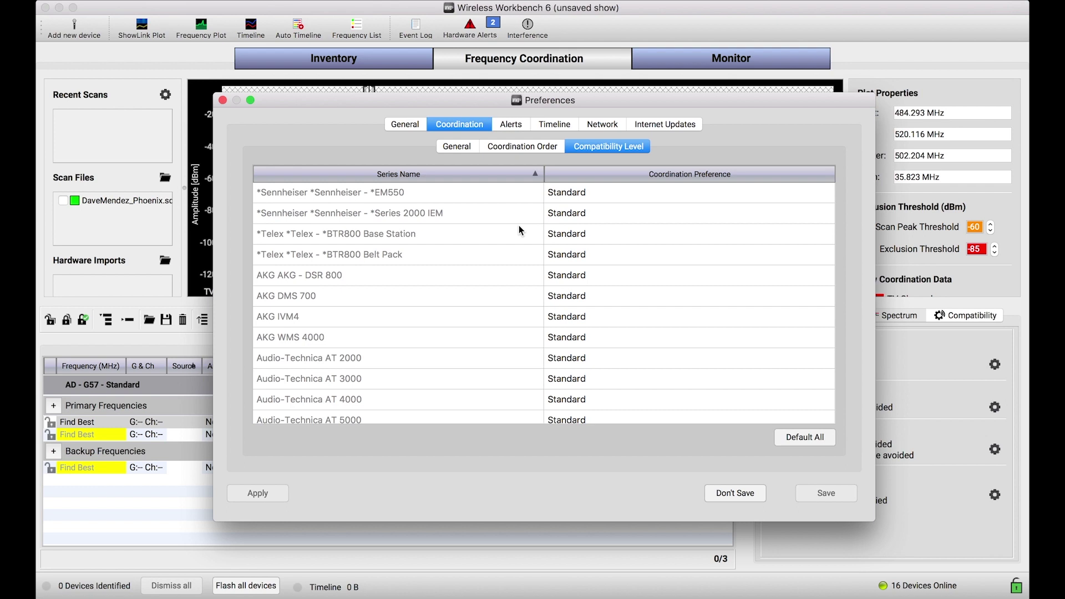
{"action": "scroll", "coordinate": [519, 230], "scroll_direction": "down", "scroll_amount": 10}
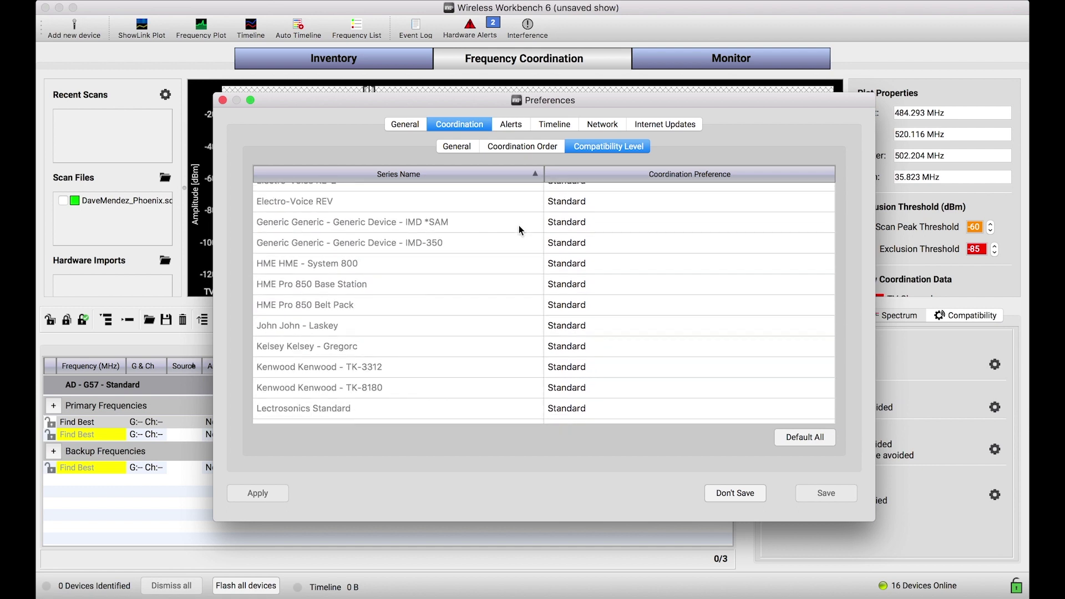
{"action": "scroll", "coordinate": [519, 229], "scroll_direction": "down", "scroll_amount": 15}
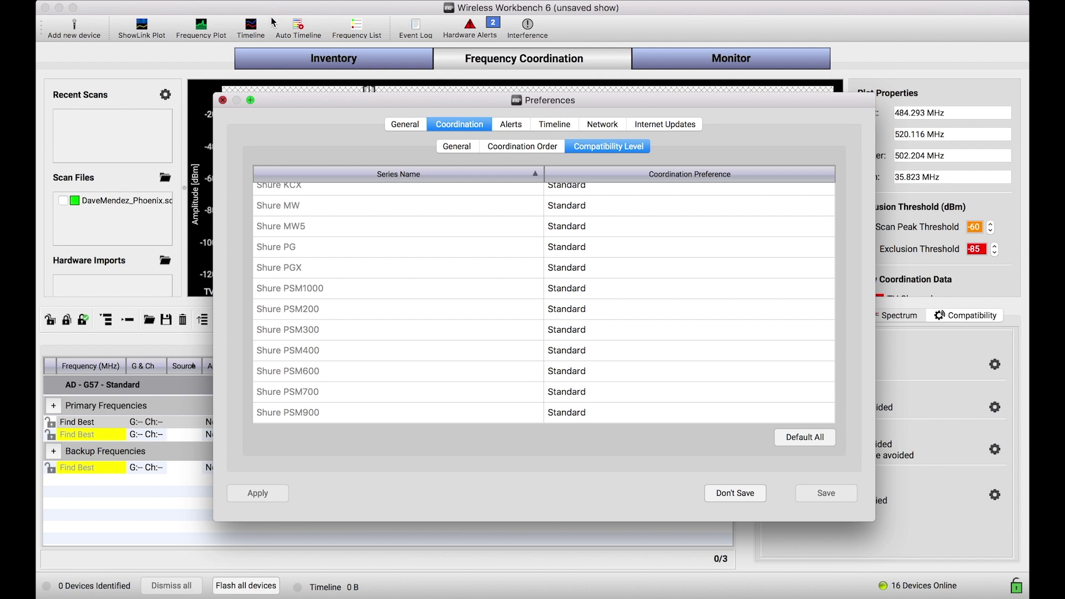
{"action": "key", "text": "Escape"}
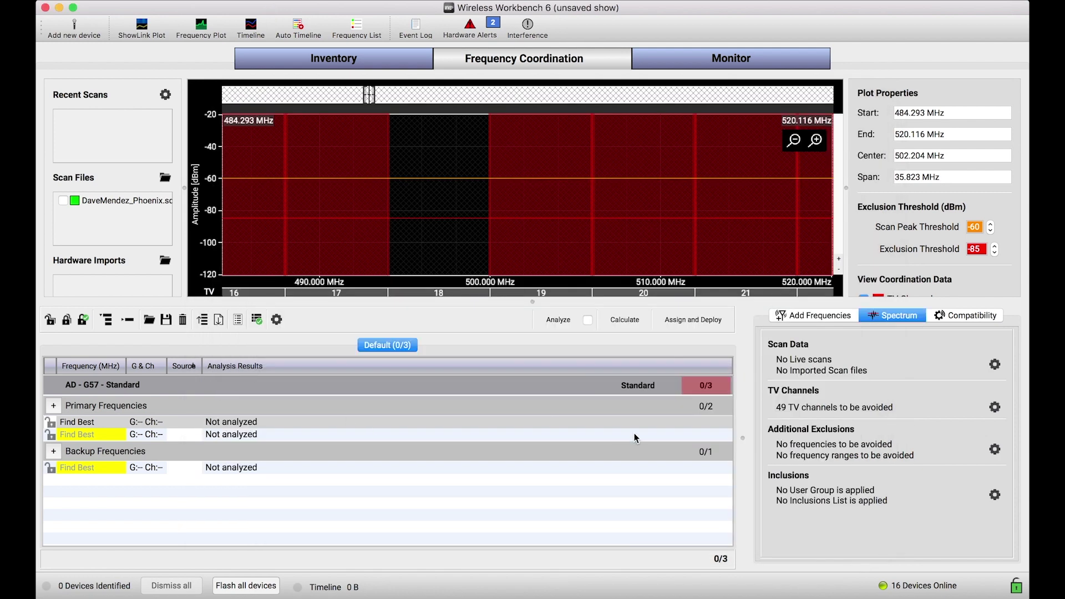
Select the AD - G57 group and show its compatibility profile, keeping Standard.
{"action": "left_click", "coordinate": [636, 386]}
{"action": "left_click", "coordinate": [980, 316]}
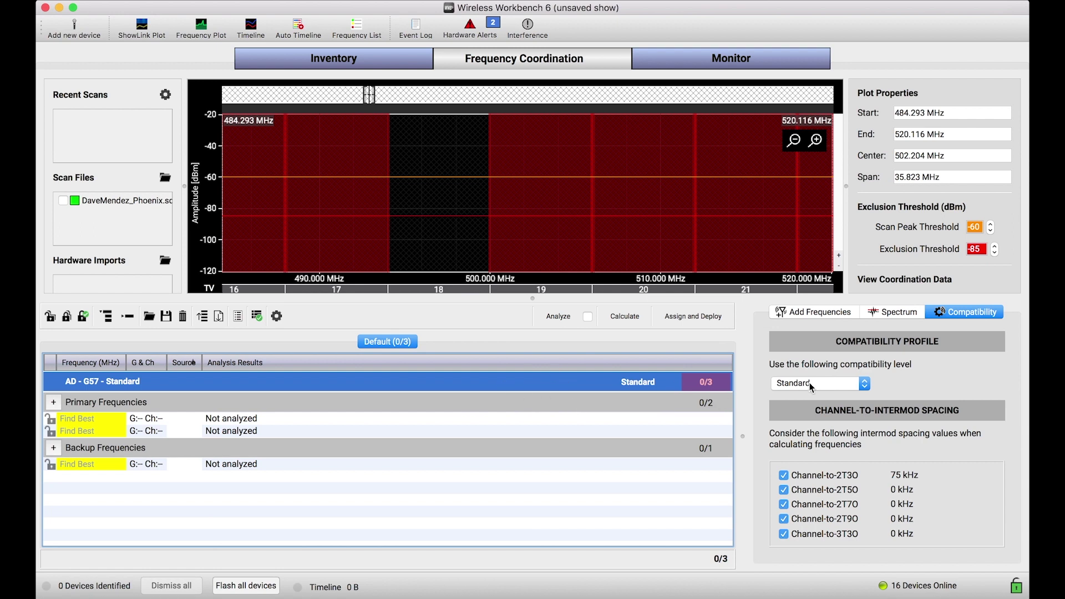
{"action": "left_click", "coordinate": [856, 386]}
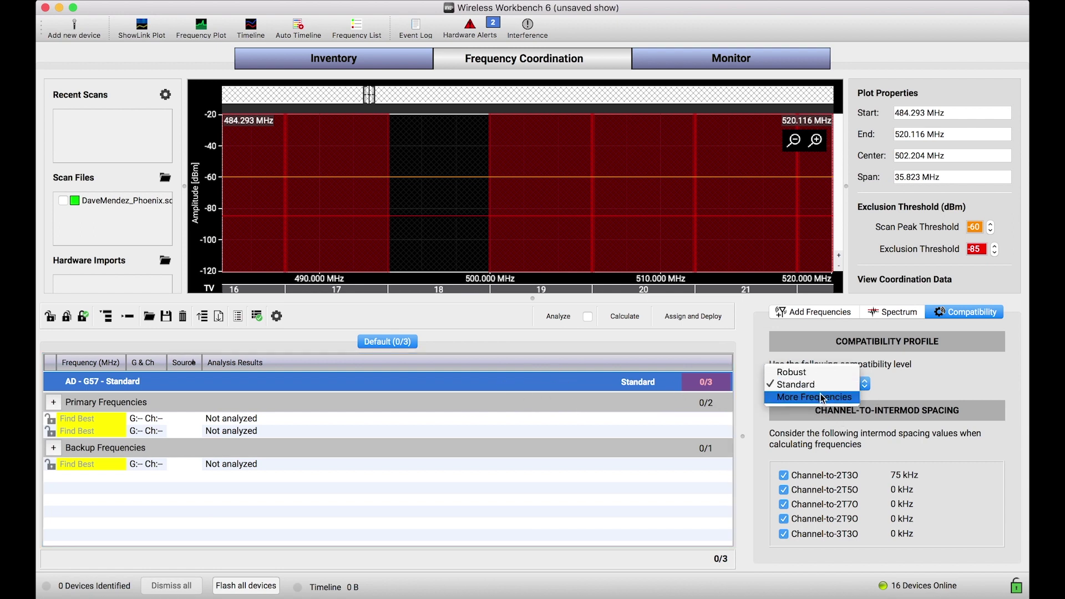
{"action": "left_click", "coordinate": [638, 381]}
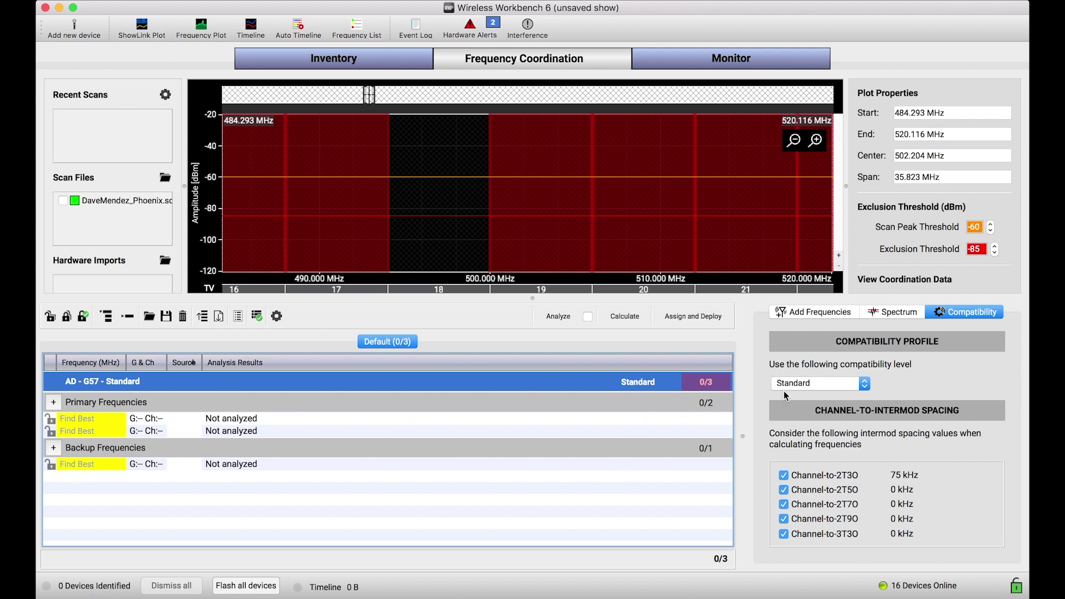
Try Robust and More Frequencies compatibility levels, then return AD - G57 to Standard.
{"action": "left_click", "coordinate": [815, 384]}
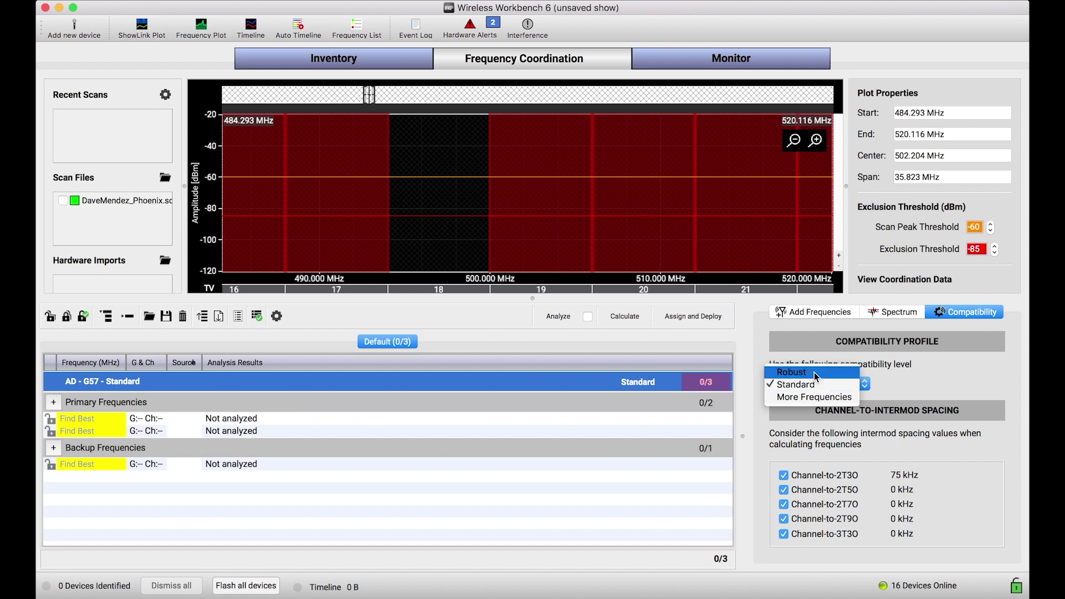
{"action": "left_click", "coordinate": [813, 371]}
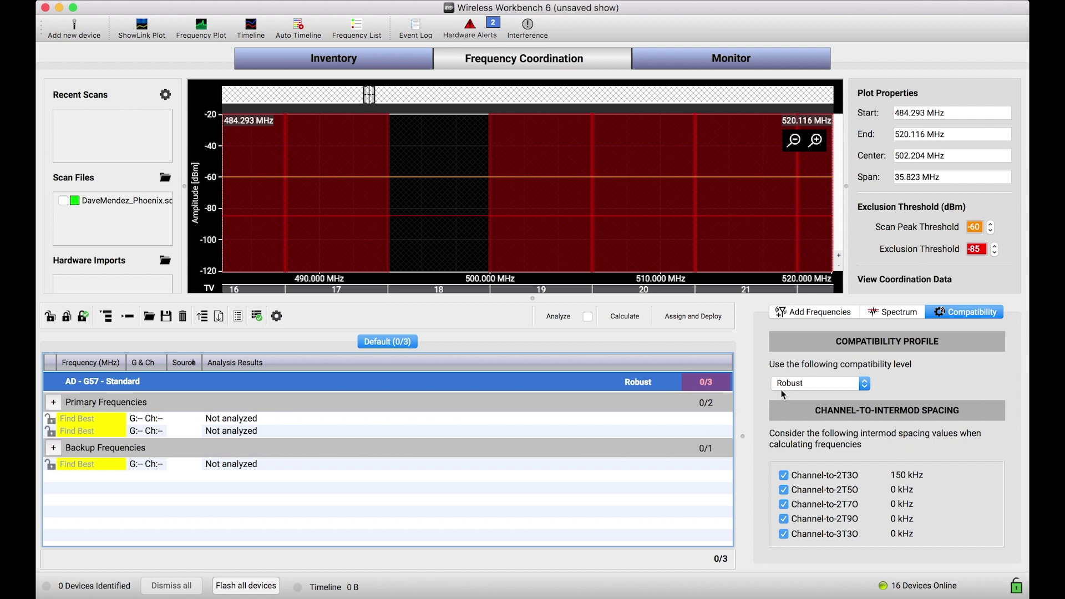
{"action": "left_click", "coordinate": [803, 386]}
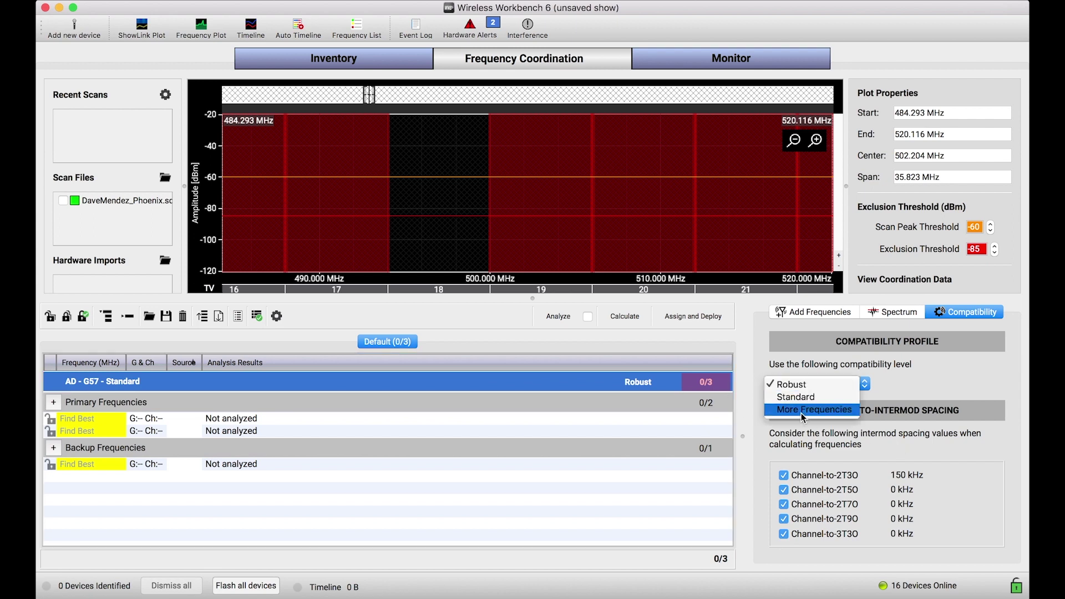
{"action": "left_click", "coordinate": [802, 410]}
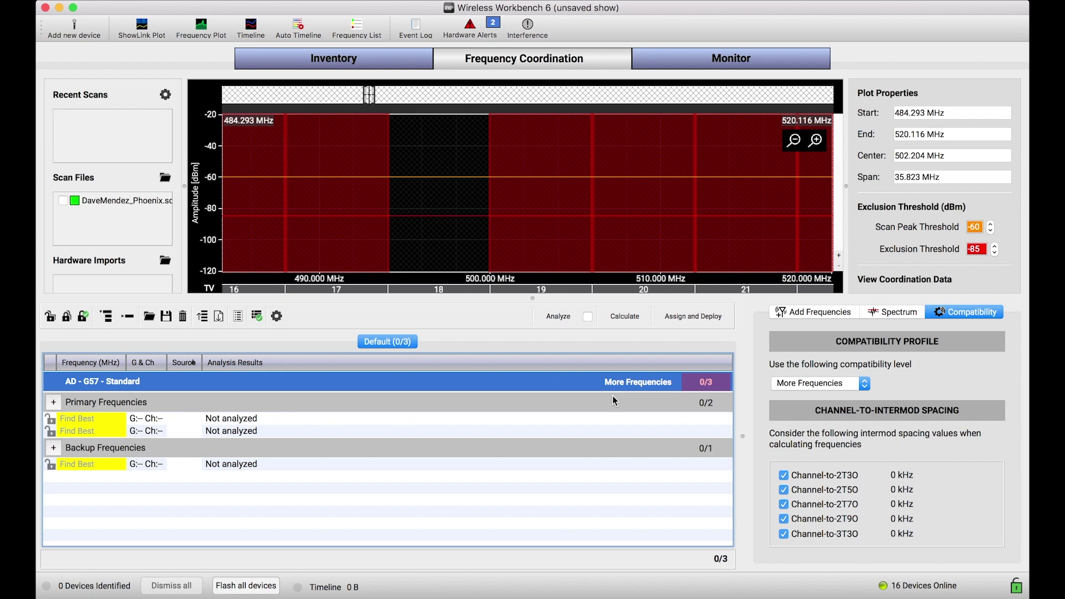
{"action": "left_click", "coordinate": [797, 386]}
{"action": "left_click", "coordinate": [798, 372]}
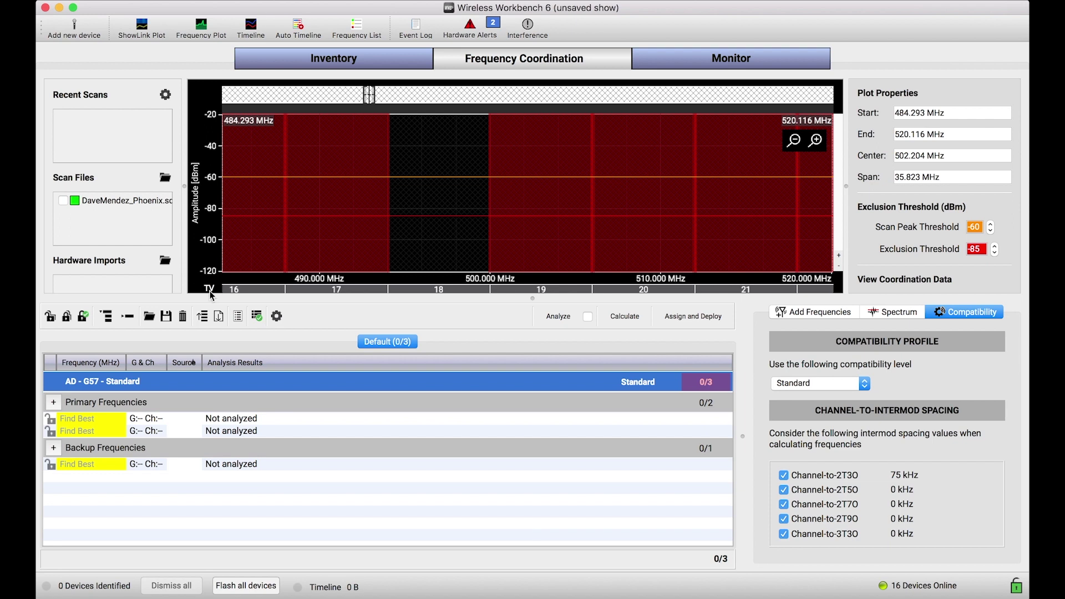
Open Coordination Preferences and scroll through the per-series Compatibility Level list.
{"action": "left_click", "coordinate": [278, 318]}
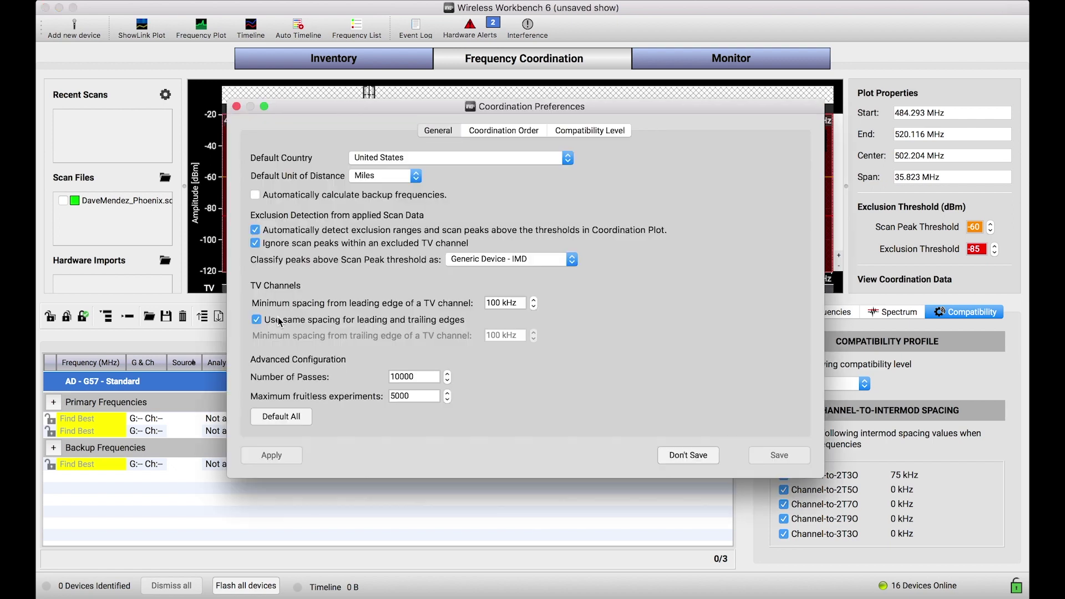
{"action": "left_click", "coordinate": [589, 129]}
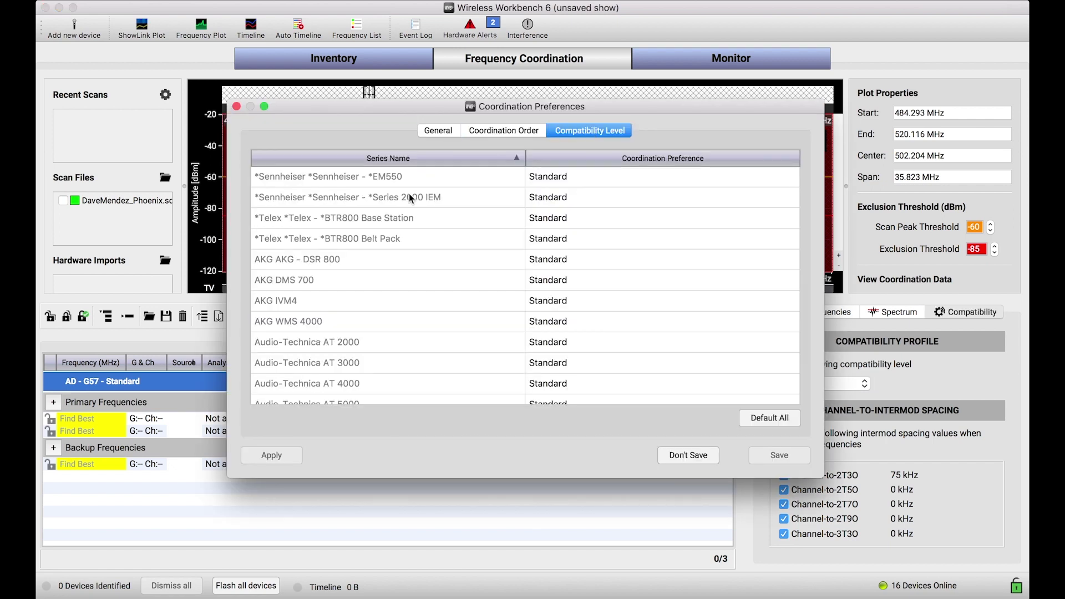
{"action": "scroll", "coordinate": [413, 268], "scroll_direction": "down", "scroll_amount": 10}
{"action": "scroll", "coordinate": [414, 267], "scroll_direction": "down", "scroll_amount": 15}
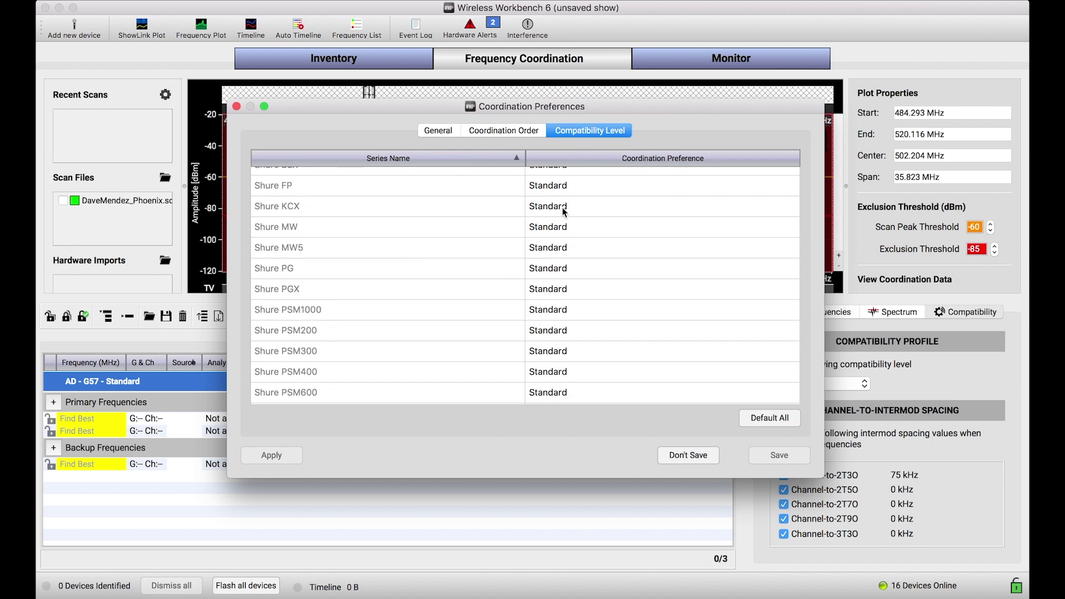
{"action": "scroll", "coordinate": [556, 274], "scroll_direction": "down", "scroll_amount": 20}
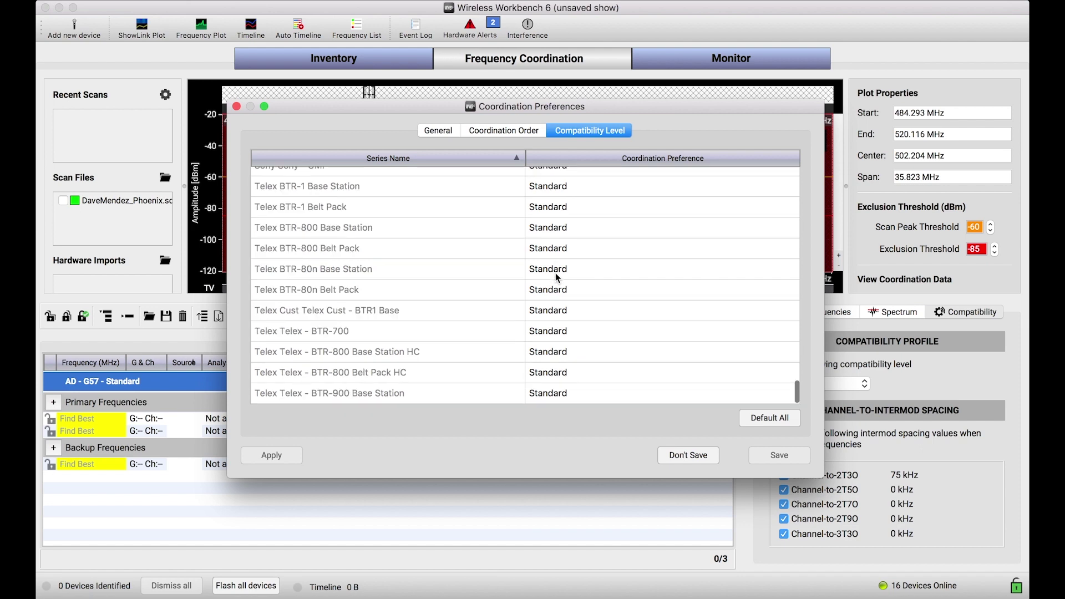
{"action": "scroll", "coordinate": [555, 274], "scroll_direction": "up", "scroll_amount": 10}
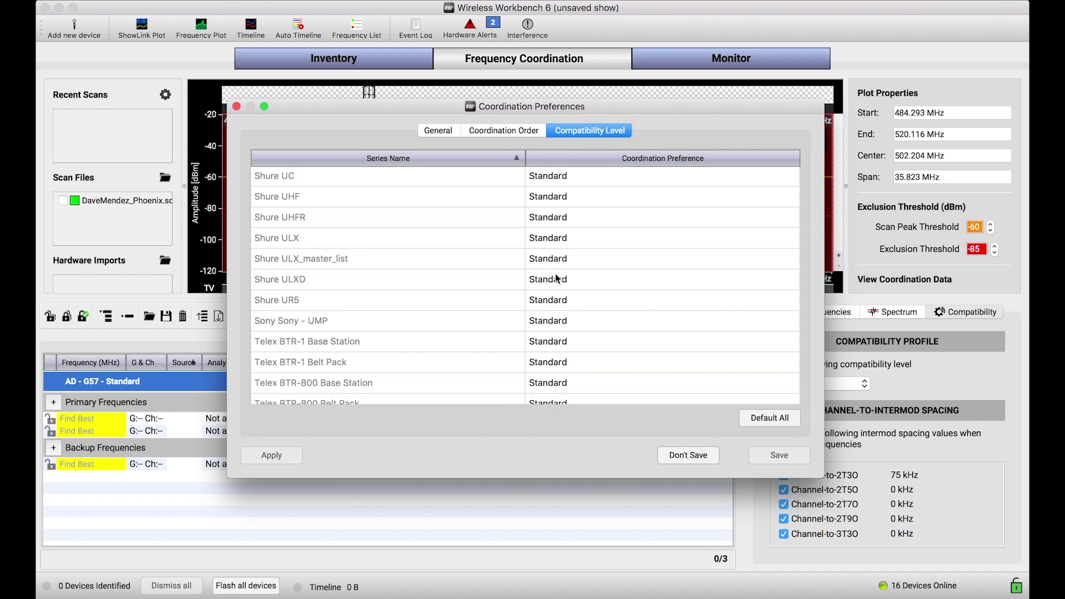
{"action": "scroll", "coordinate": [554, 274], "scroll_direction": "up", "scroll_amount": 5}
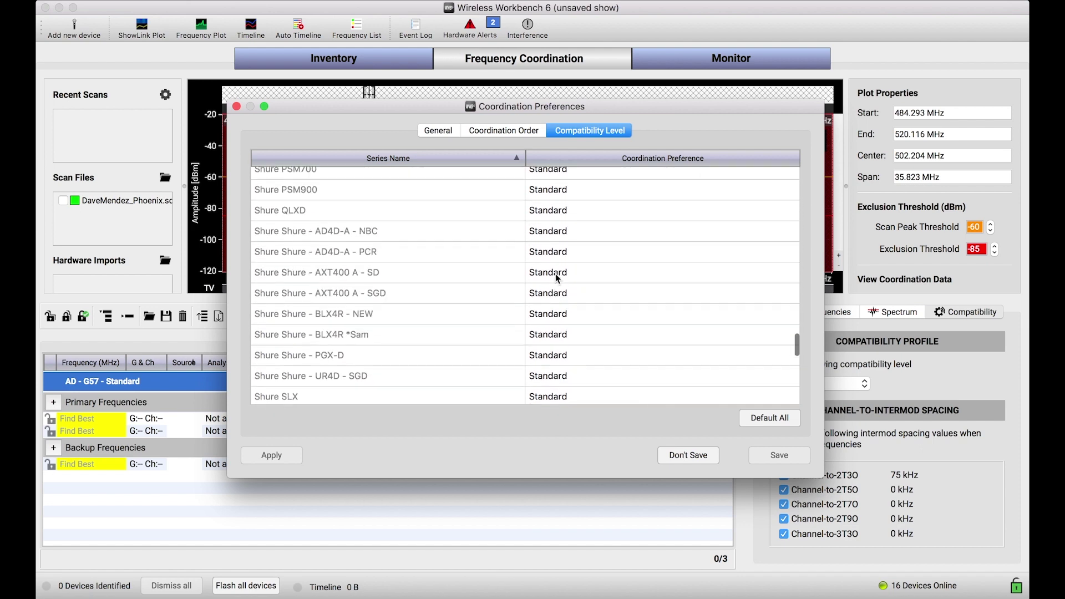
Set the Shure QLXD series to More Frequencies, then view the Coordination Order list.
{"action": "left_click", "coordinate": [545, 231]}
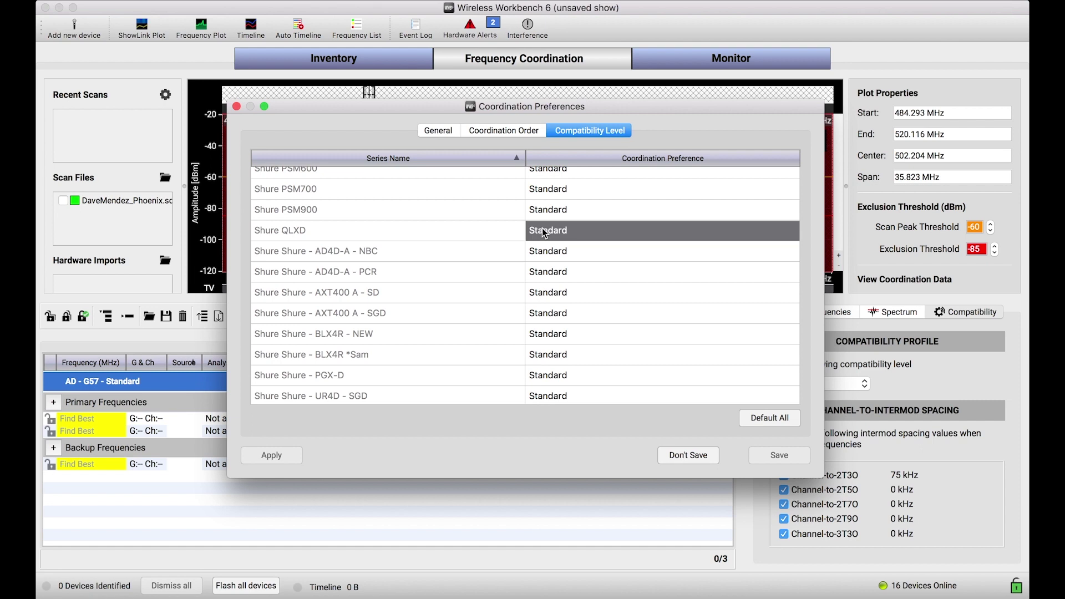
{"action": "left_click", "coordinate": [577, 230]}
{"action": "left_click", "coordinate": [577, 230]}
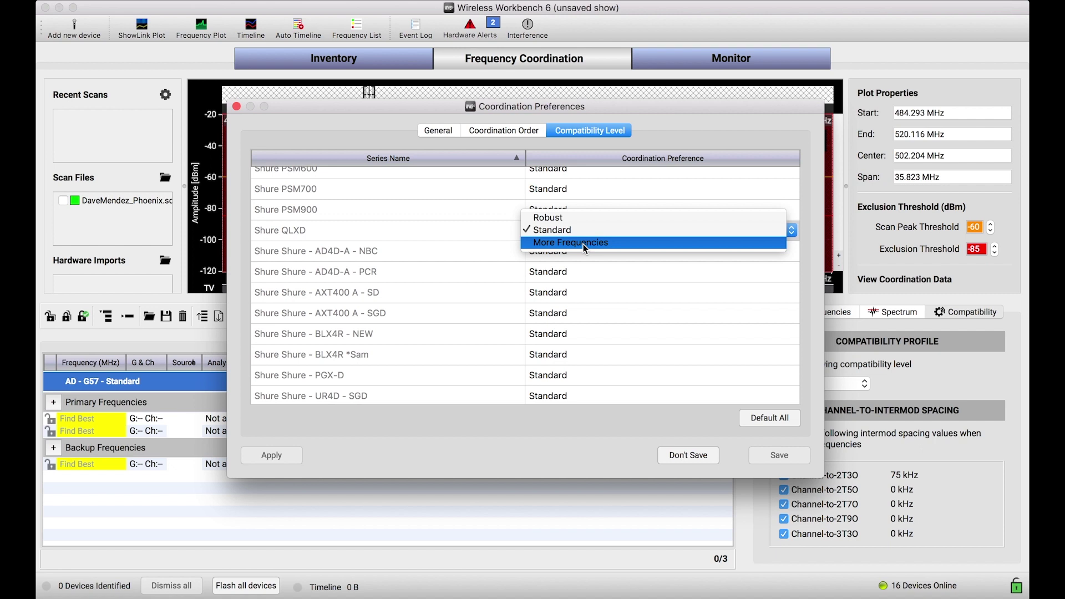
{"action": "left_click", "coordinate": [583, 244]}
{"action": "left_click", "coordinate": [590, 265]}
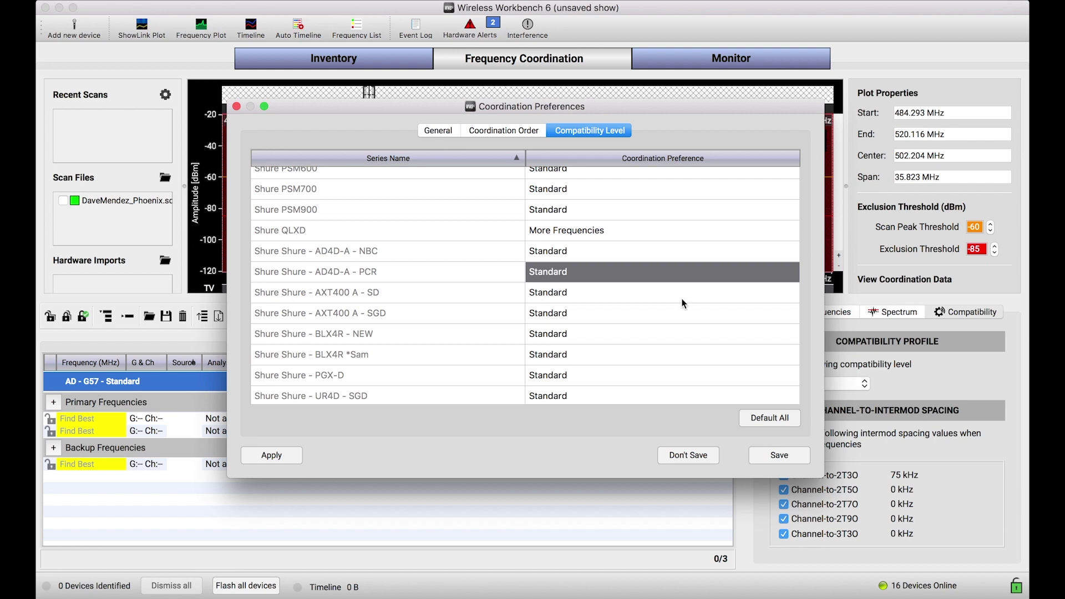
{"action": "left_click", "coordinate": [505, 131]}
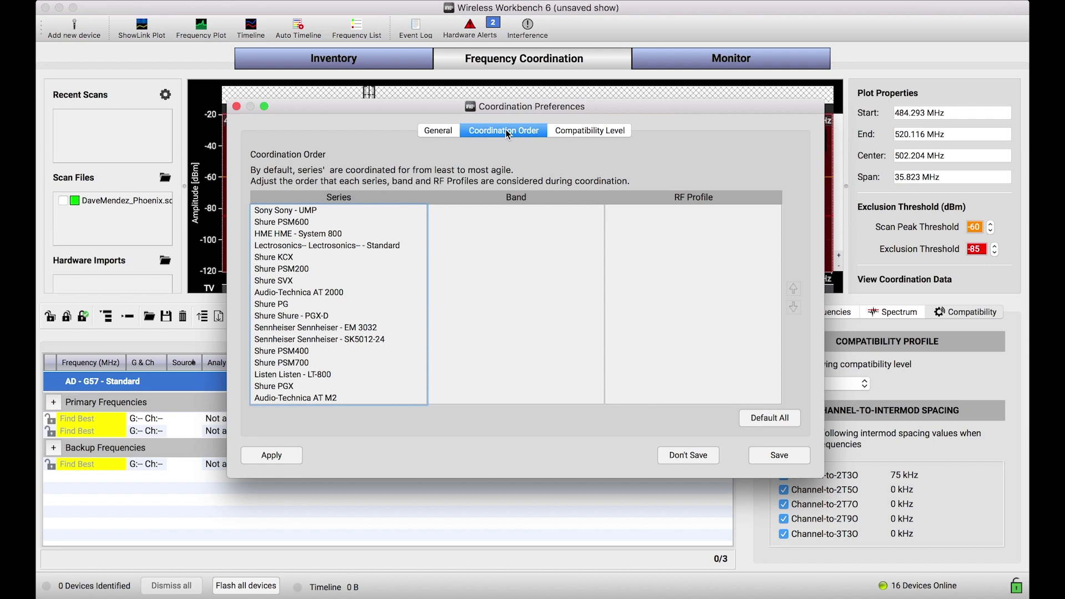
Scroll the coordination order and view the bands of Shure KCX and Shure SVX.
{"action": "scroll", "coordinate": [329, 264], "scroll_direction": "down", "scroll_amount": 5}
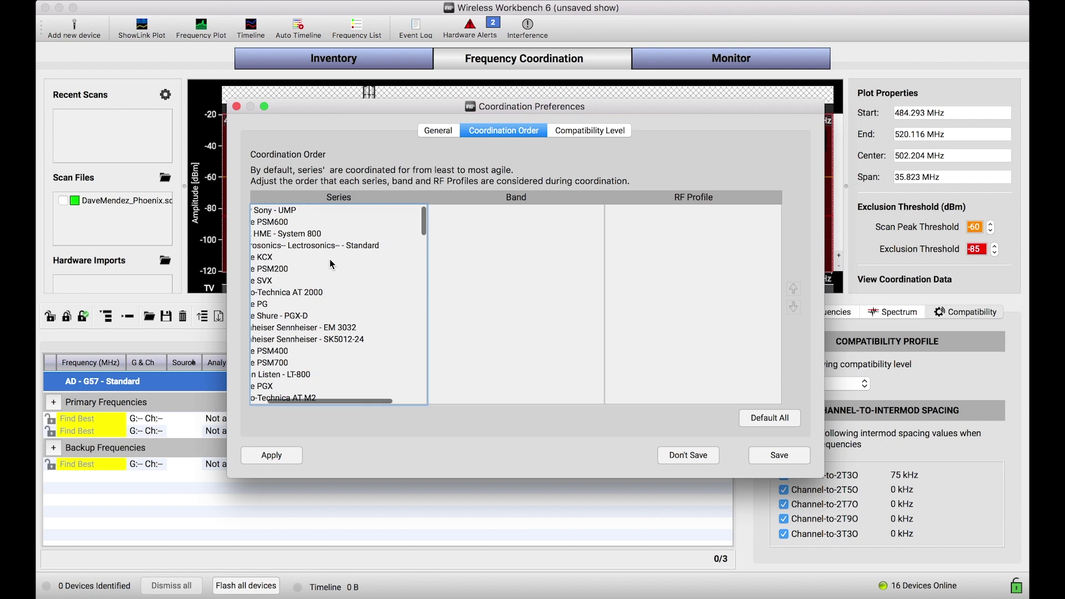
{"action": "scroll", "coordinate": [329, 258], "scroll_direction": "down", "scroll_amount": 5}
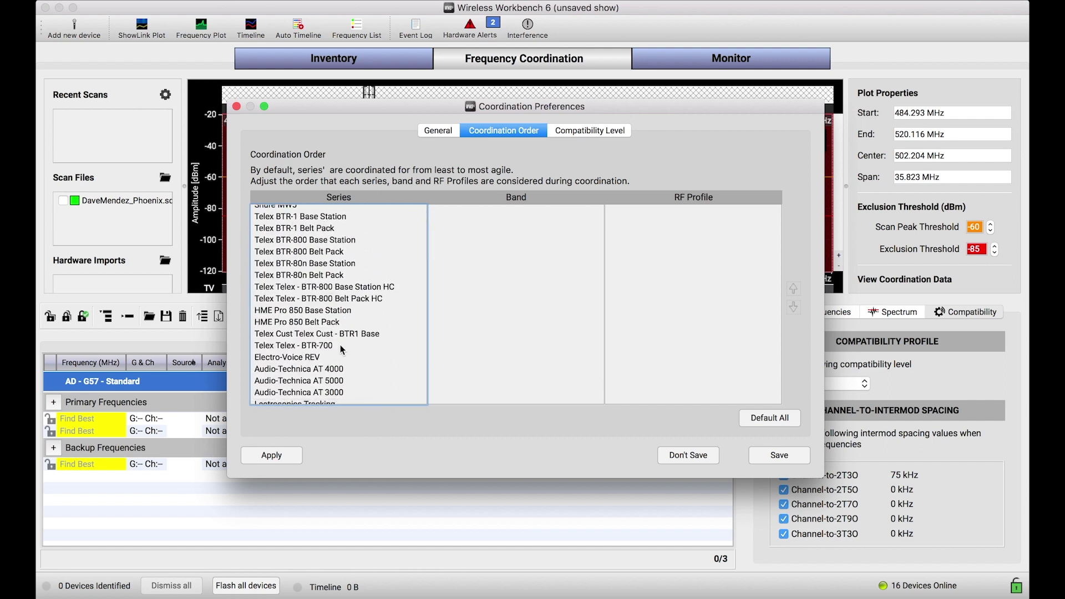
{"action": "scroll", "coordinate": [308, 362], "scroll_direction": "down", "scroll_amount": 14}
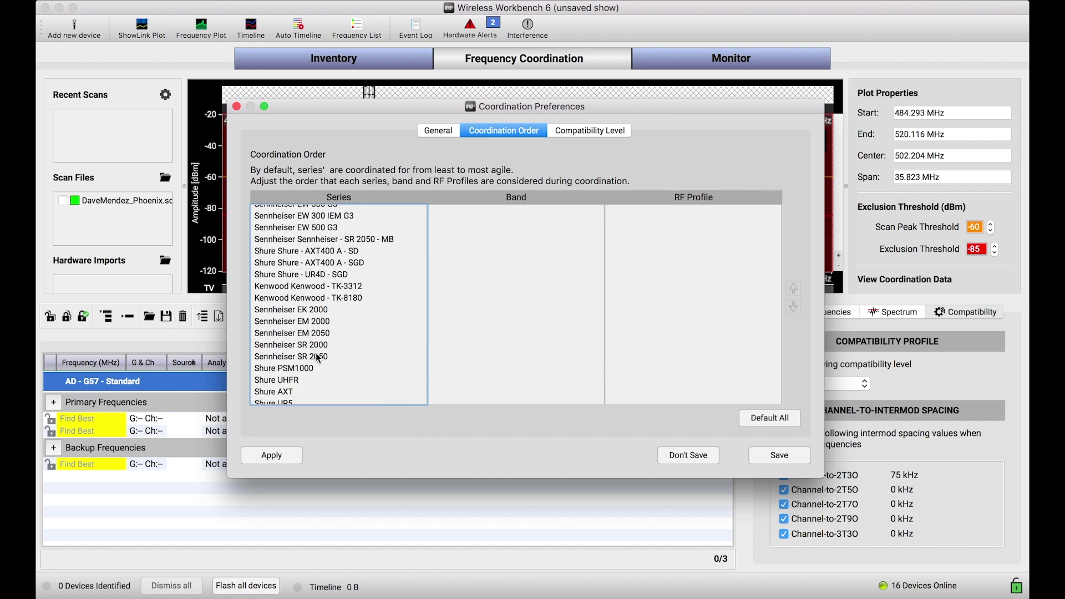
{"action": "scroll", "coordinate": [317, 358], "scroll_direction": "up", "scroll_amount": 15}
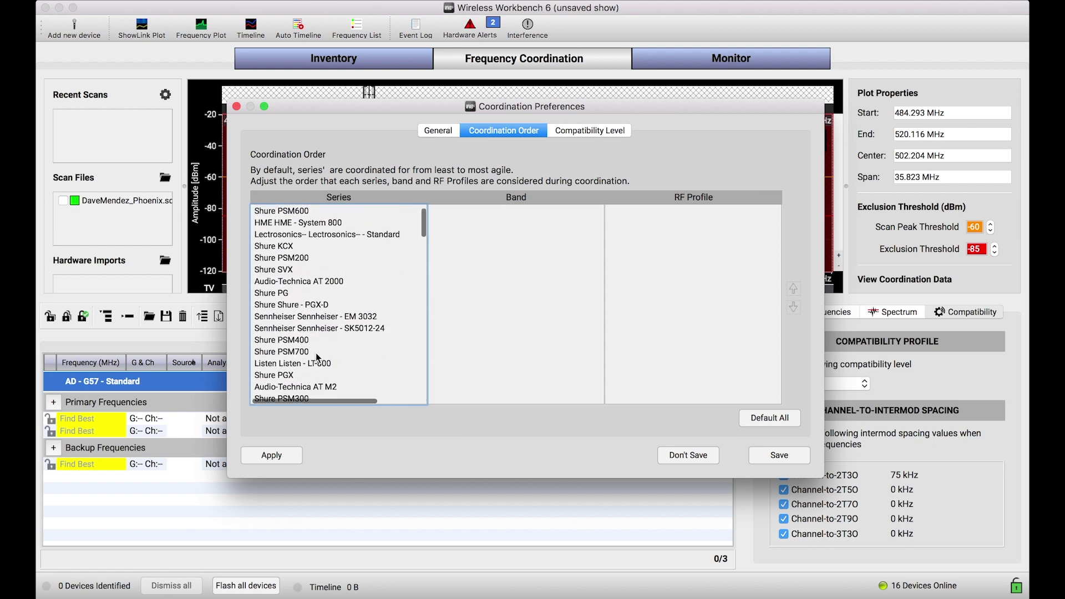
{"action": "left_click", "coordinate": [294, 248]}
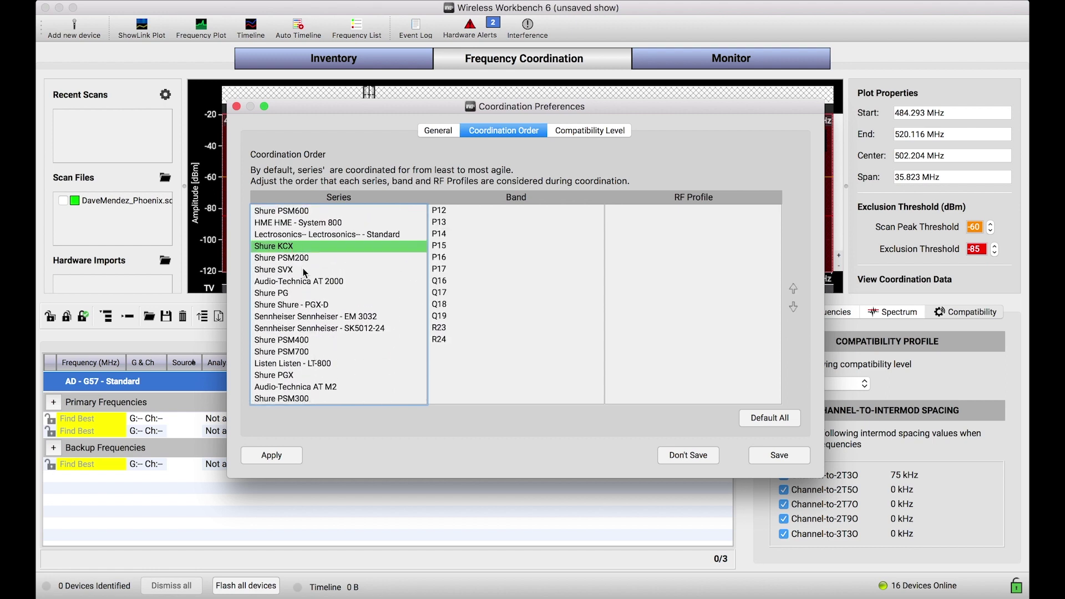
{"action": "left_click", "coordinate": [304, 270]}
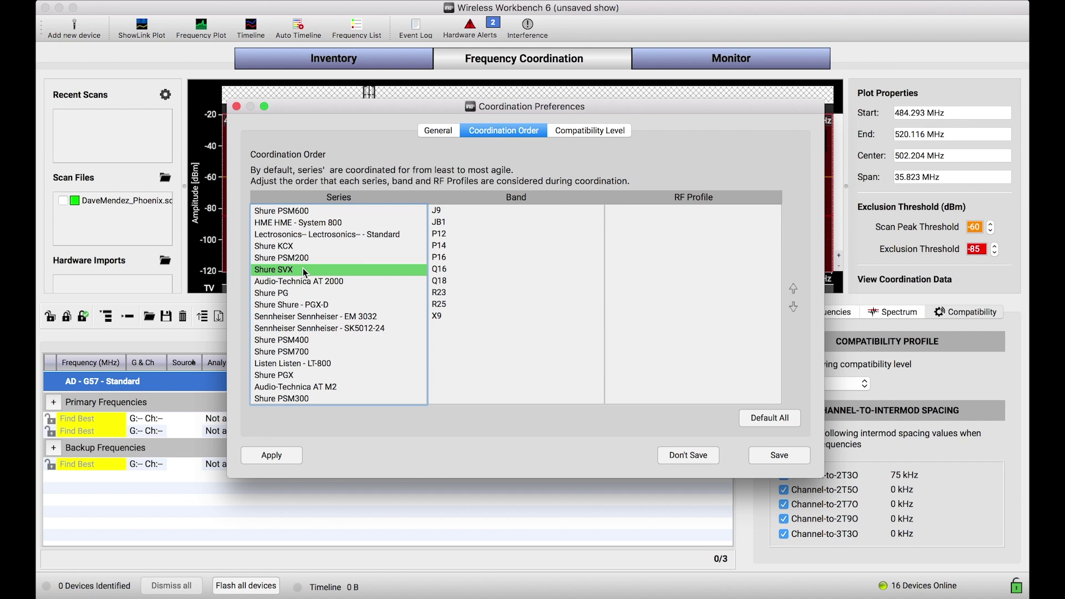
View the bands of the Shure UHFR and Shure PGX-D series.
{"action": "scroll", "coordinate": [303, 271], "scroll_direction": "down", "scroll_amount": 10}
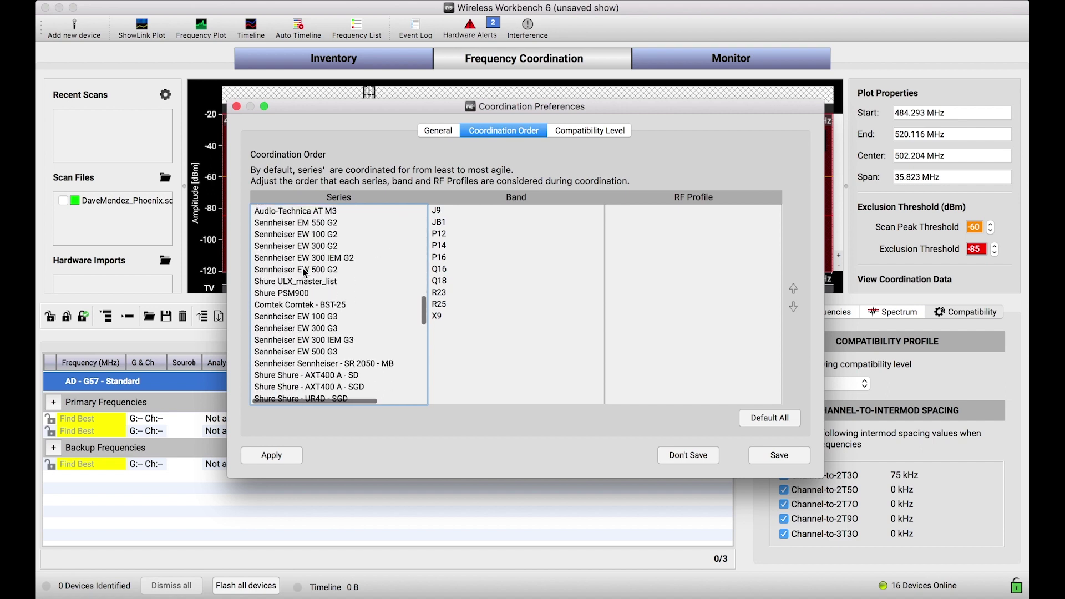
{"action": "scroll", "coordinate": [325, 326], "scroll_direction": "down", "scroll_amount": 5}
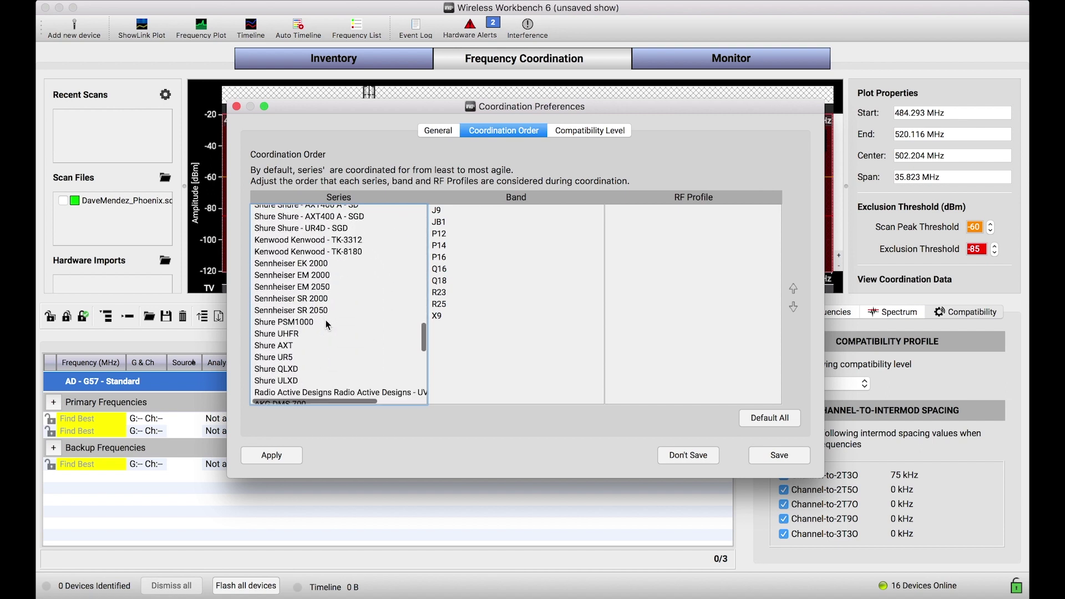
{"action": "left_click", "coordinate": [321, 333]}
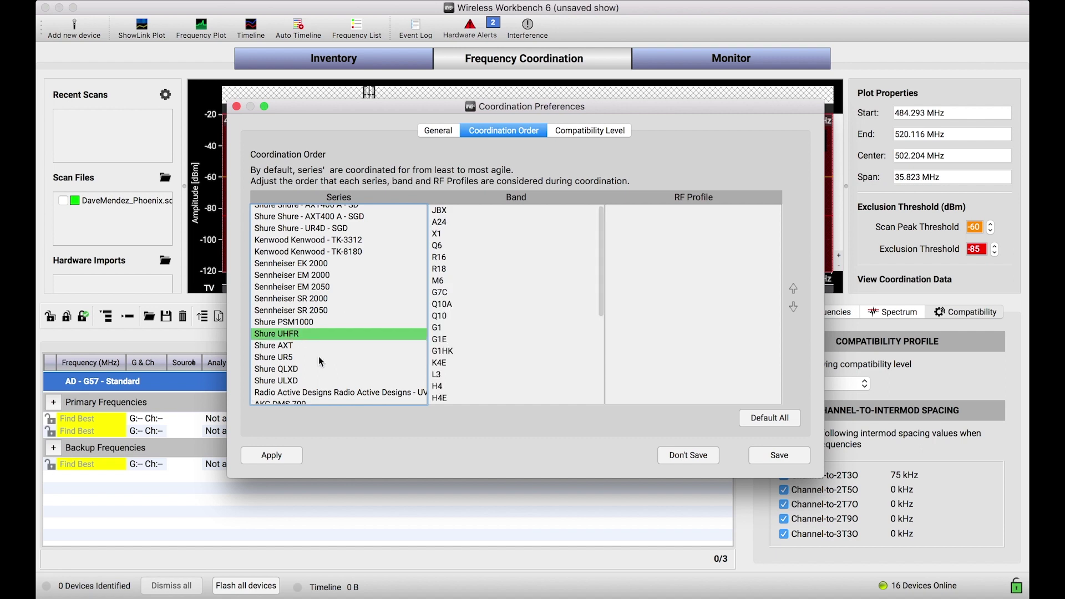
{"action": "scroll", "coordinate": [326, 271], "scroll_direction": "up", "scroll_amount": 15}
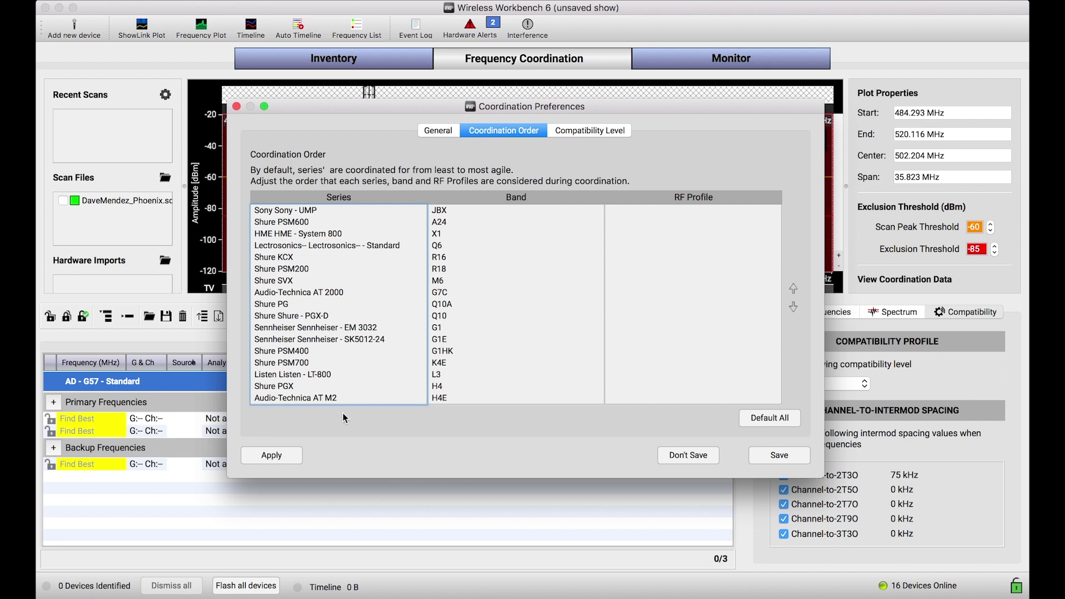
{"action": "scroll", "coordinate": [323, 349], "scroll_direction": "down", "scroll_amount": 3}
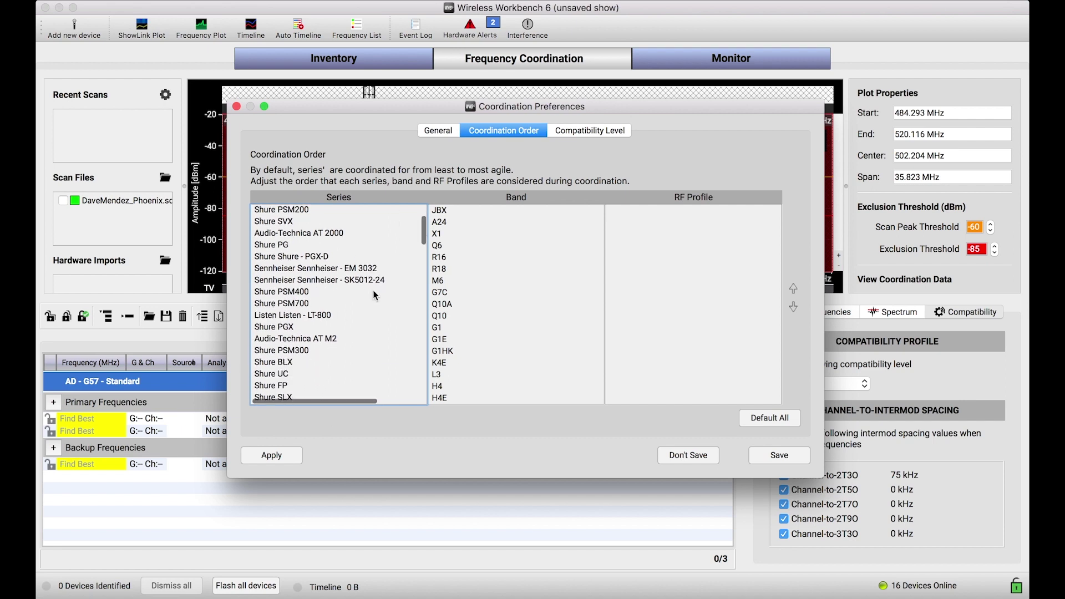
{"action": "left_click", "coordinate": [350, 258]}
{"action": "scroll", "coordinate": [350, 261], "scroll_direction": "down", "scroll_amount": 2}
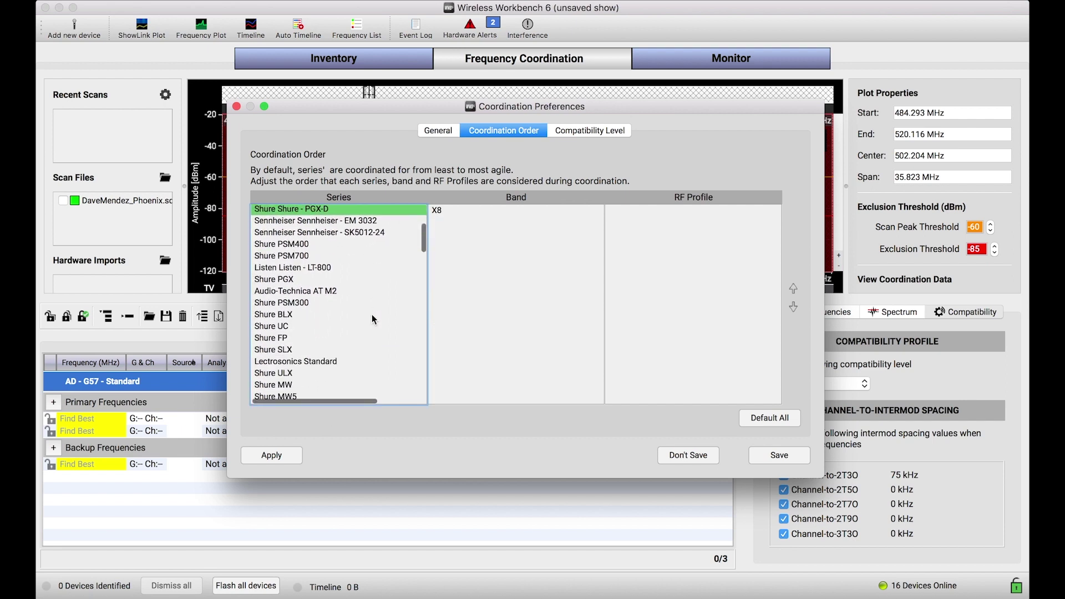
Move Shure PSM700 above Shure PSM400, then back below it.
{"action": "left_click", "coordinate": [285, 254]}
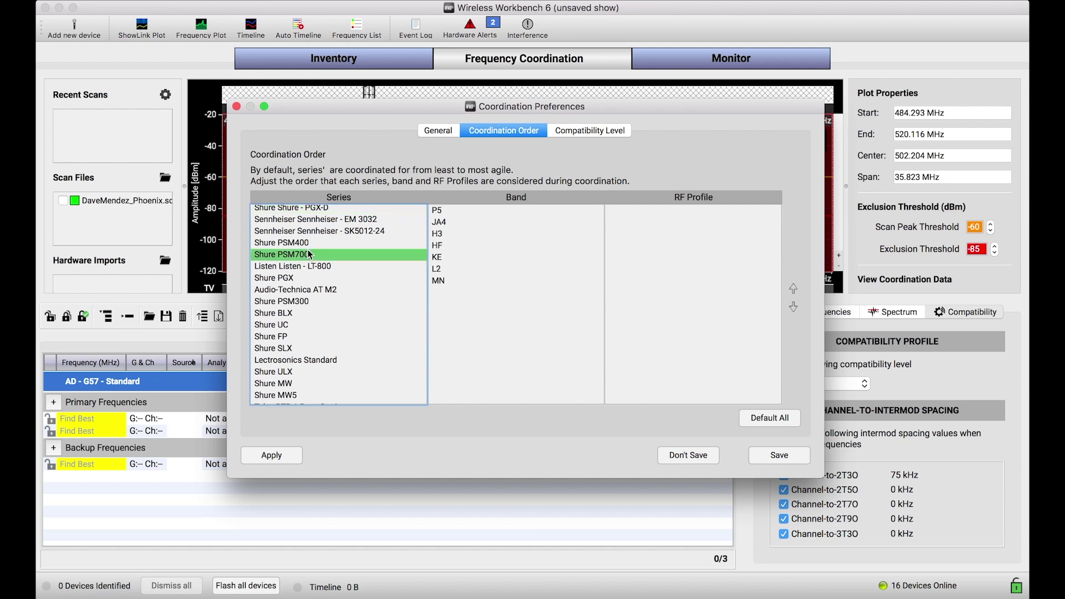
{"action": "left_click", "coordinate": [793, 289]}
{"action": "left_click", "coordinate": [793, 308]}
Scan the rest of the order list and return to General settings: 100 kHz TV spacing, 10000 passes.
{"action": "scroll", "coordinate": [329, 291], "scroll_direction": "down", "scroll_amount": 12}
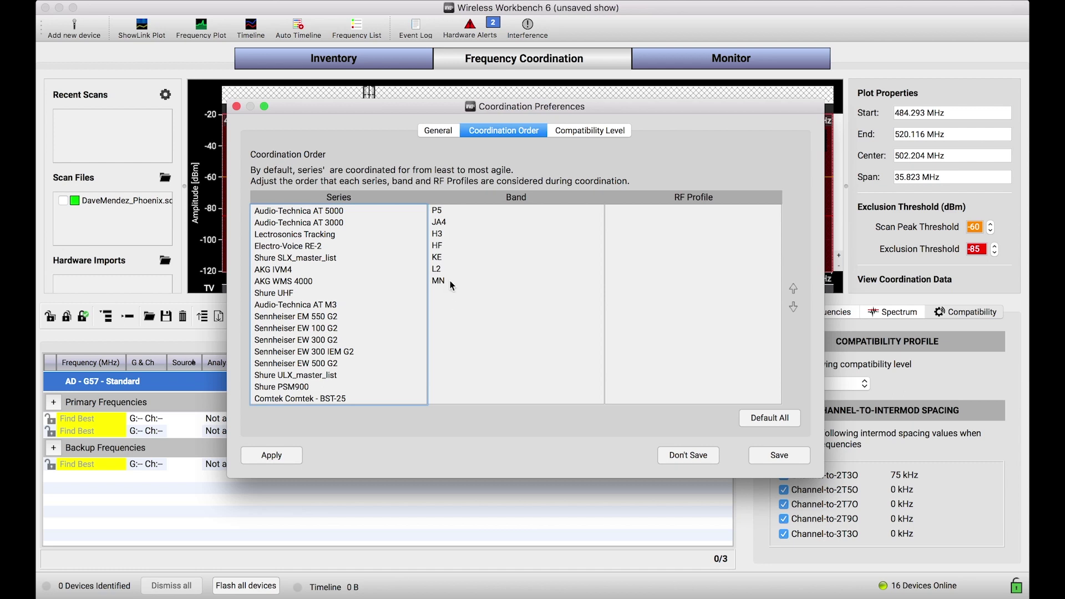
{"action": "scroll", "coordinate": [352, 337], "scroll_direction": "up", "scroll_amount": 2}
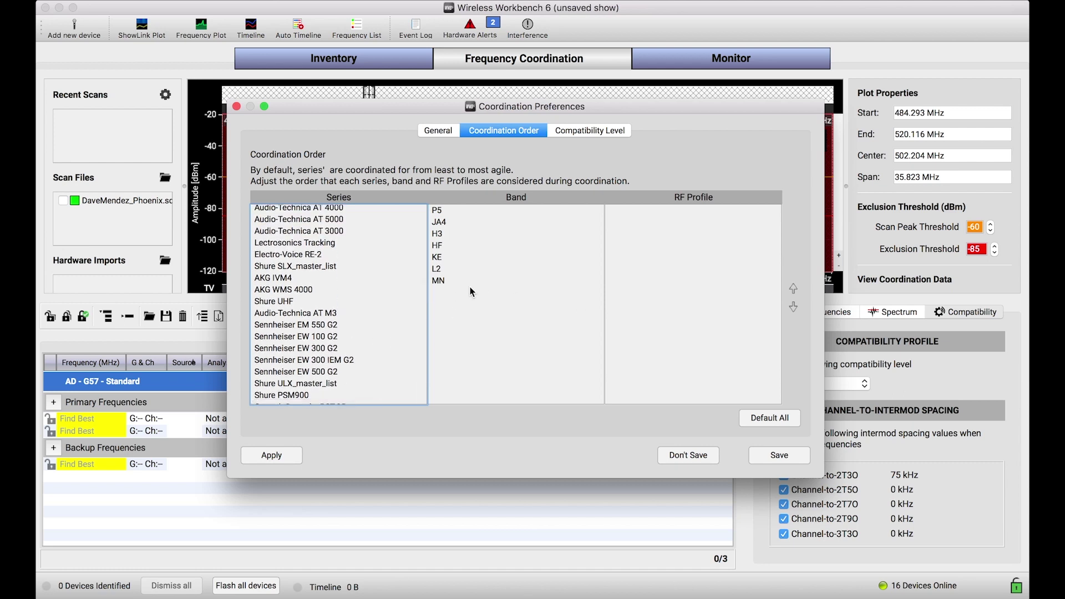
{"action": "scroll", "coordinate": [299, 251], "scroll_direction": "up", "scroll_amount": 10}
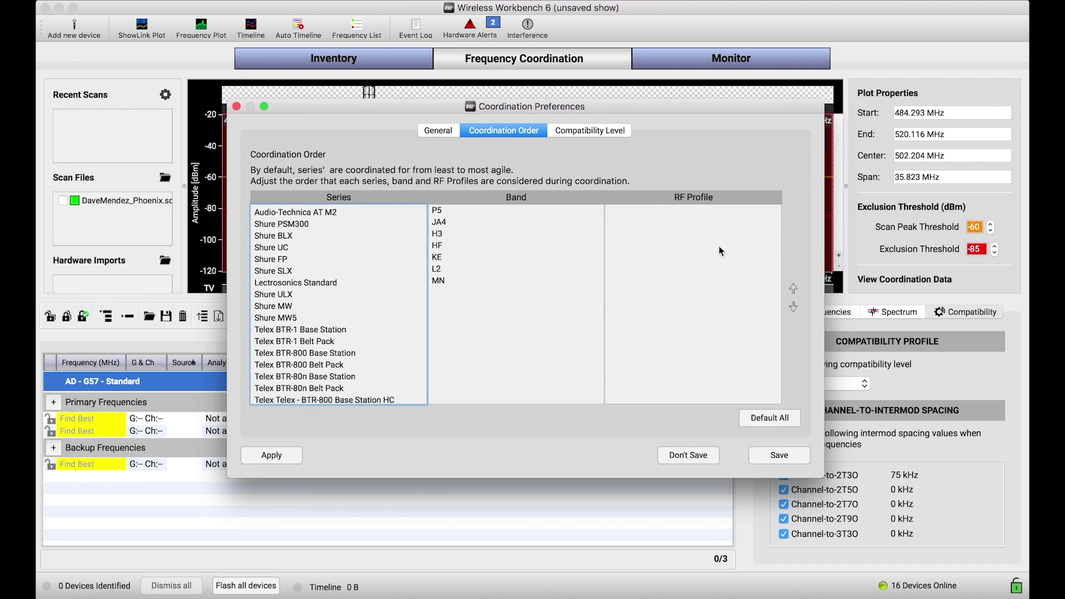
{"action": "scroll", "coordinate": [345, 302], "scroll_direction": "down", "scroll_amount": 5}
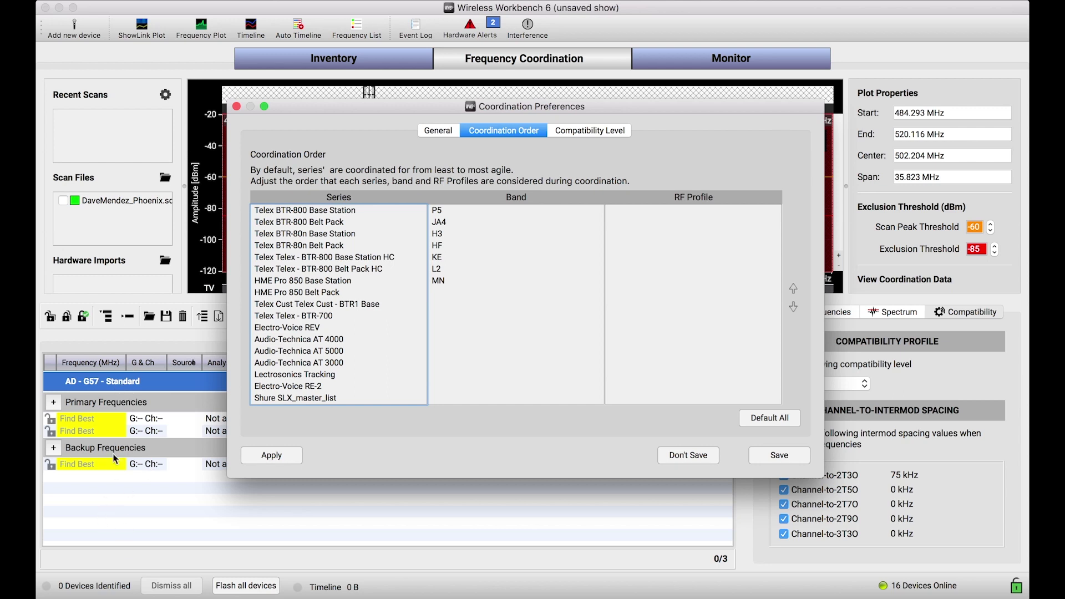
{"action": "scroll", "coordinate": [325, 345], "scroll_direction": "down", "scroll_amount": 3}
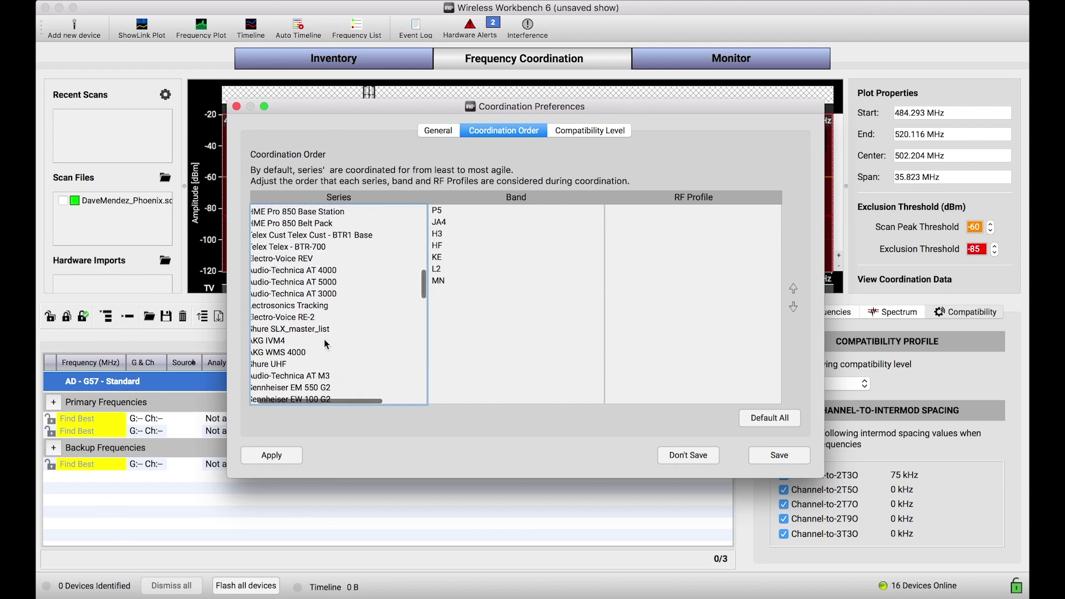
{"action": "scroll", "coordinate": [323, 338], "scroll_direction": "down", "scroll_amount": 5}
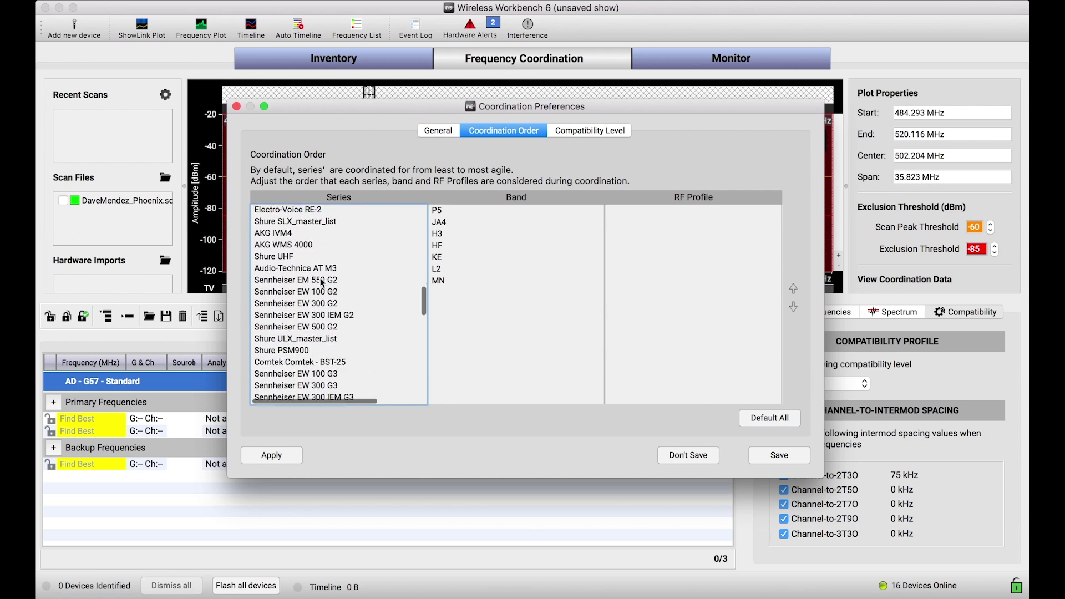
{"action": "left_click", "coordinate": [447, 132]}
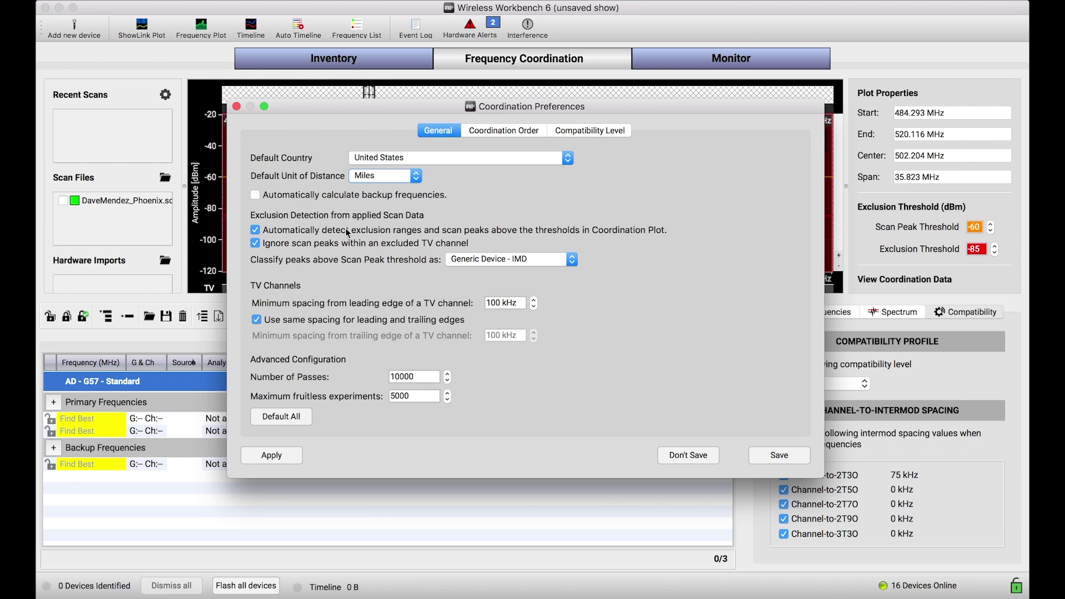
{"action": "left_click_drag", "start_coordinate": [317, 108], "coordinate": [504, 205]}
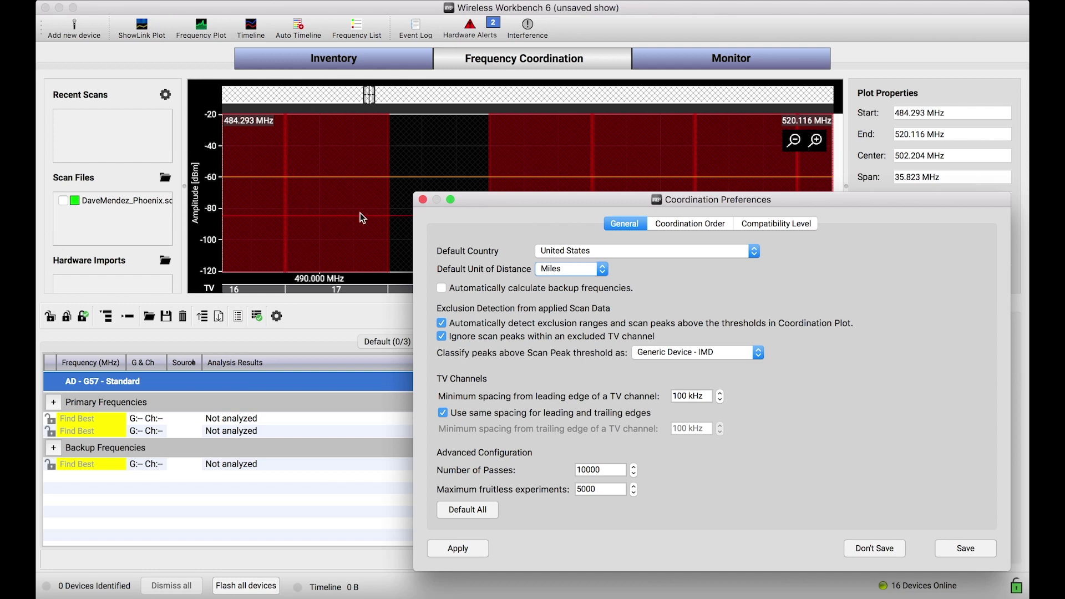
{"action": "left_click_drag", "start_coordinate": [478, 204], "coordinate": [372, 155]}
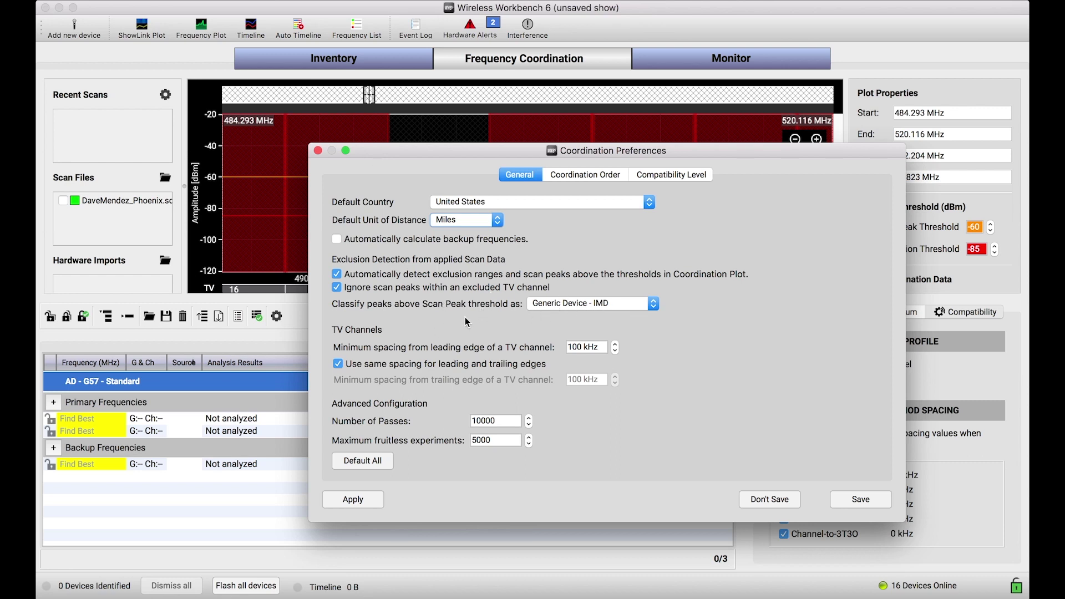
{"action": "left_click", "coordinate": [630, 305]}
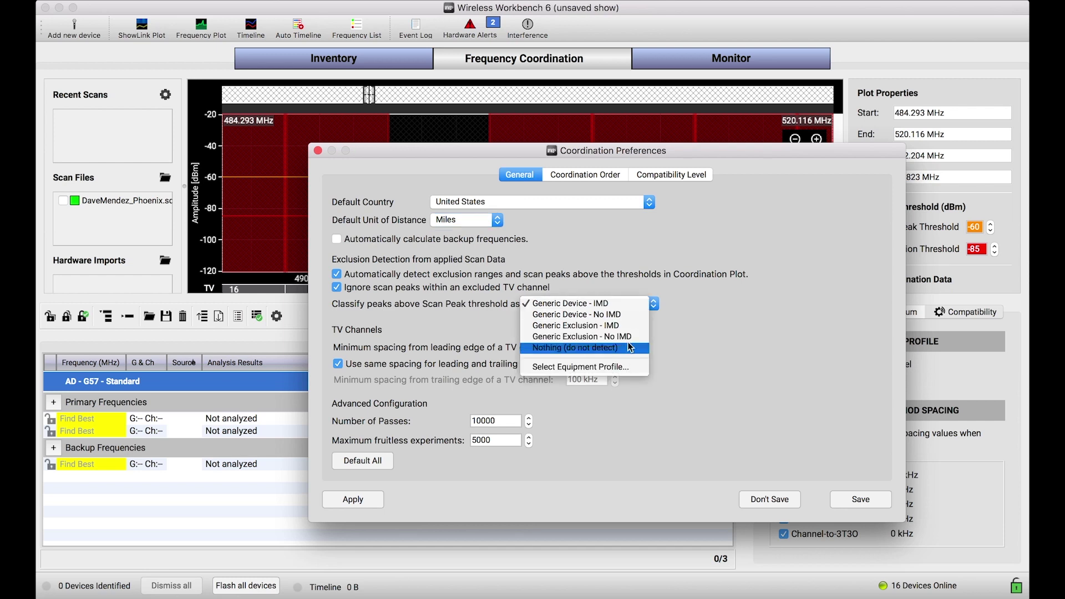
{"action": "left_click", "coordinate": [641, 193]}
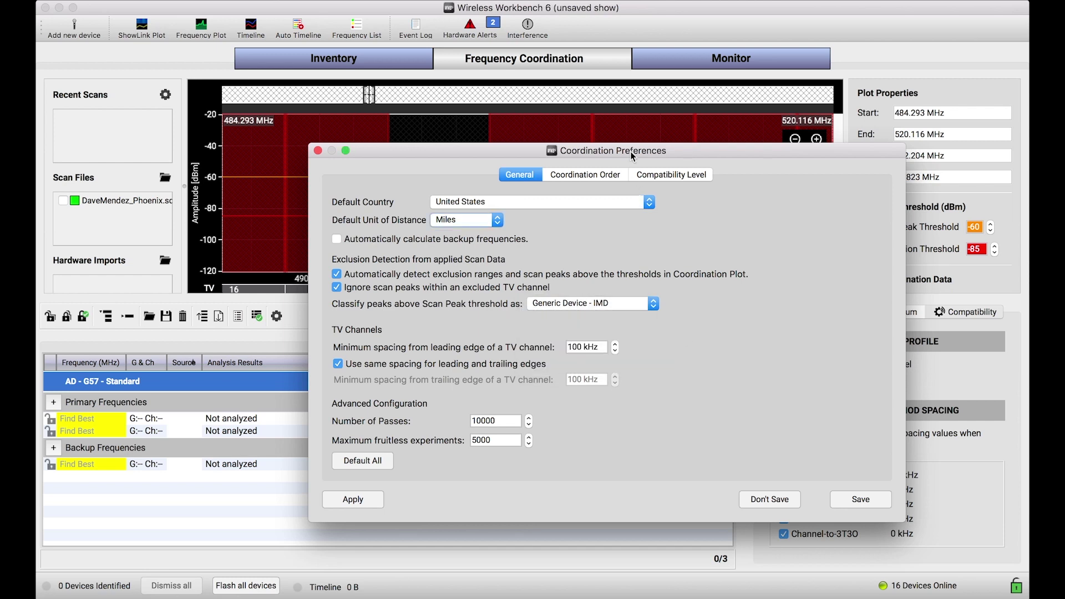
{"action": "left_click_drag", "start_coordinate": [631, 153], "coordinate": [681, 215]}
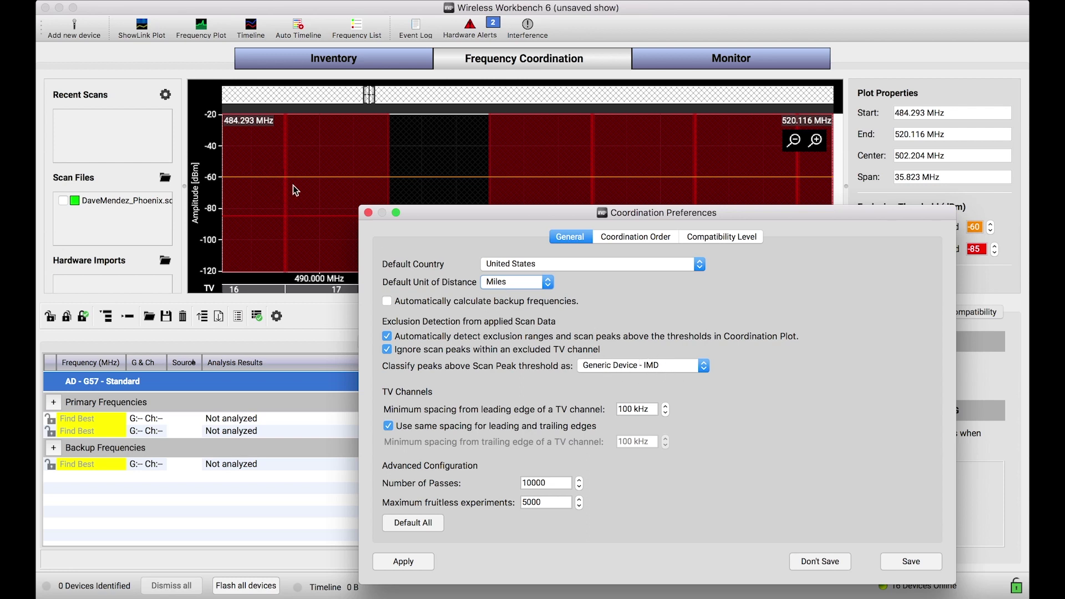
{"action": "left_click", "coordinate": [645, 366]}
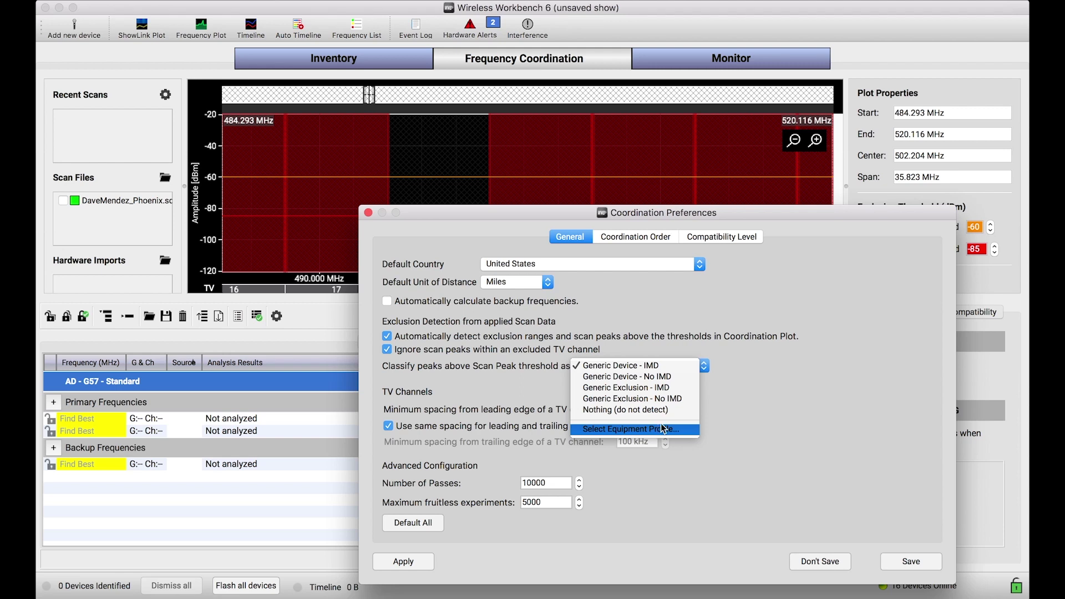
{"action": "left_click", "coordinate": [707, 295]}
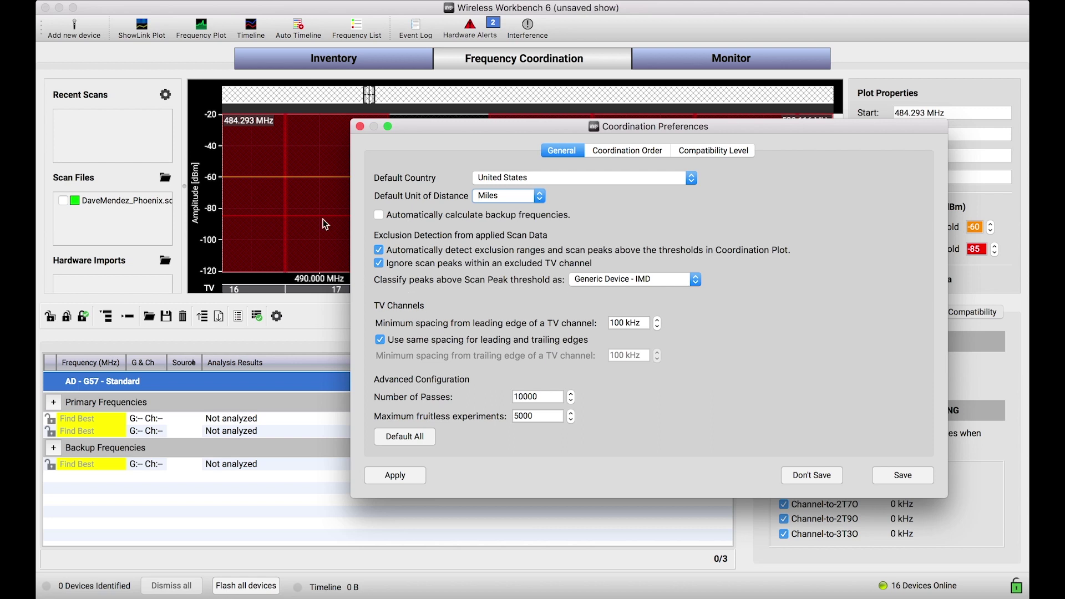
{"action": "left_click_drag", "start_coordinate": [419, 130], "coordinate": [442, 195]}
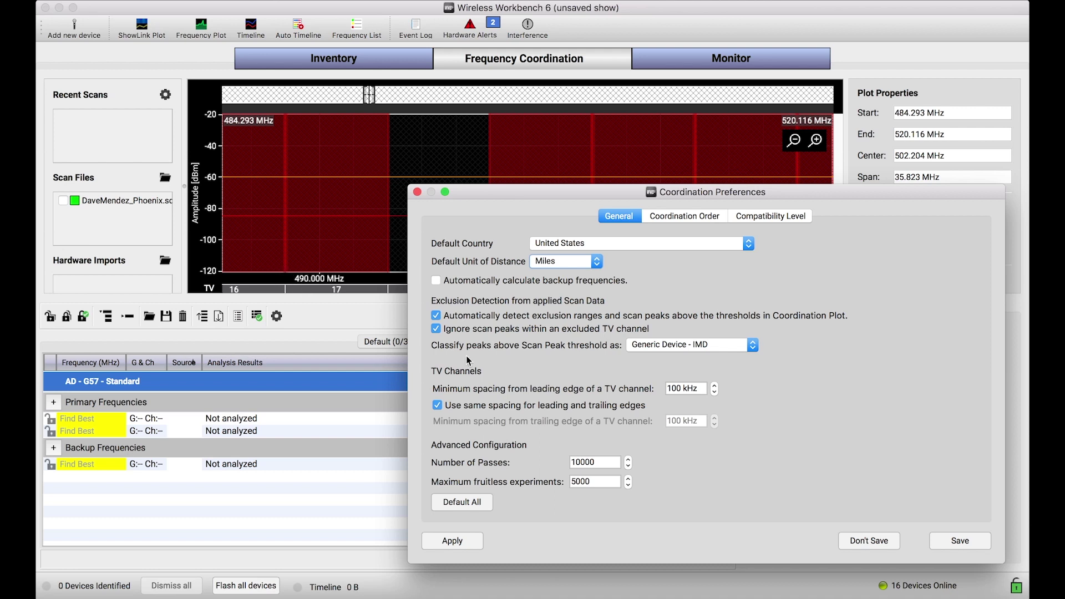
{"action": "left_click", "coordinate": [437, 410]}
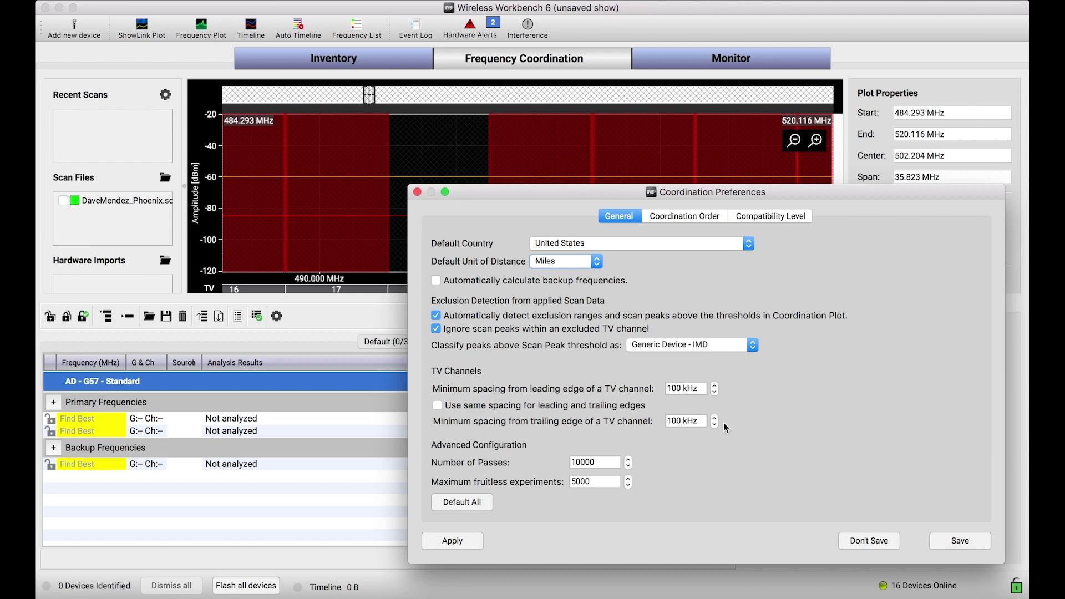
{"action": "left_click", "coordinate": [437, 405]}
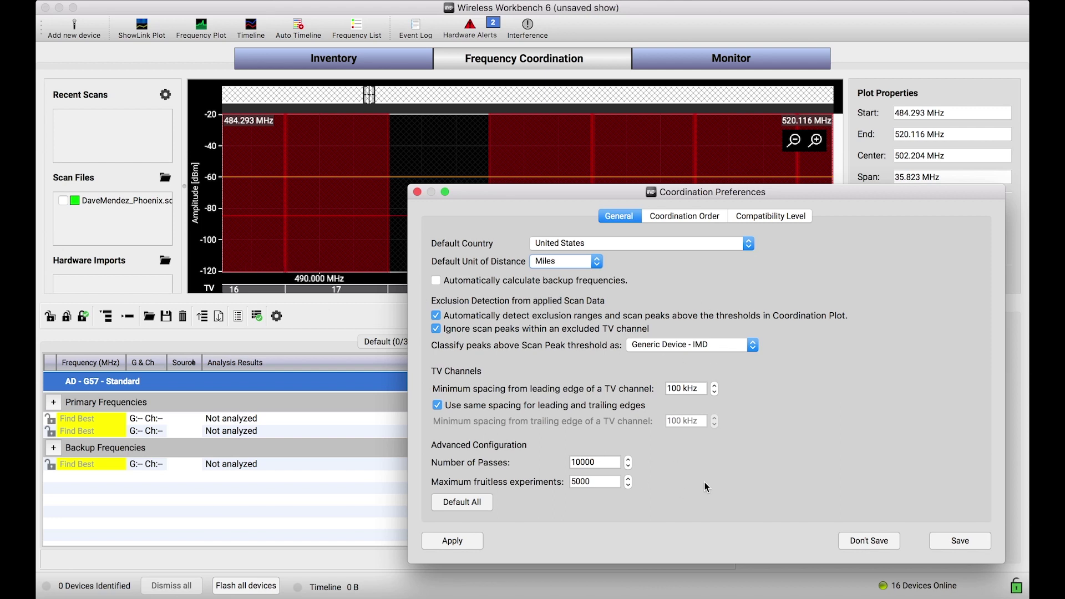
{"action": "left_click", "coordinate": [699, 384]}
{"action": "left_click_drag", "start_coordinate": [734, 195], "coordinate": [671, 102]}
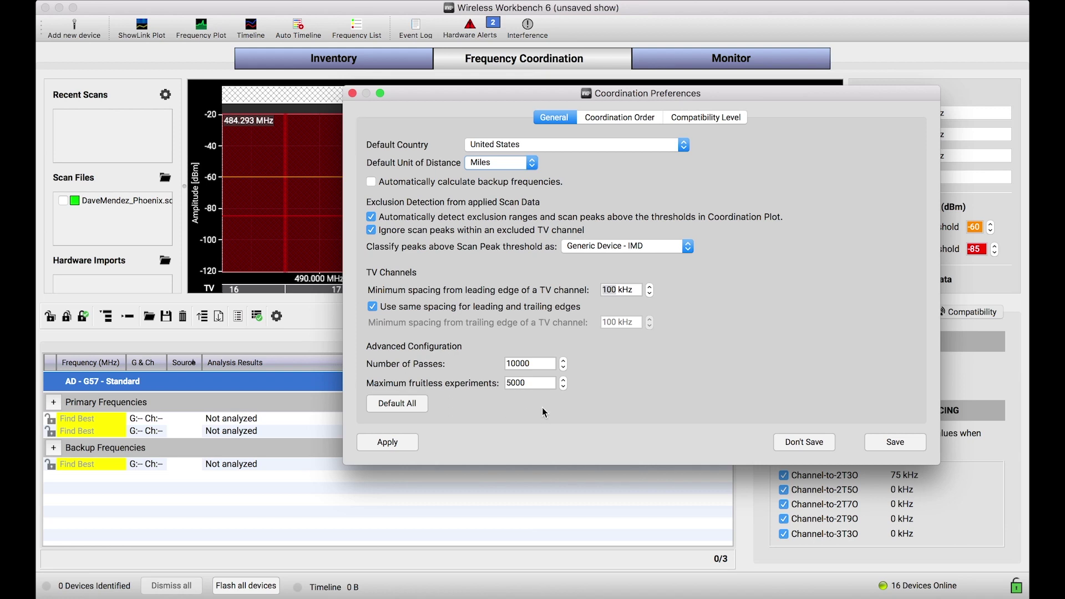
{"action": "double_click", "coordinate": [517, 370]}
{"action": "key", "text": "Tab"}
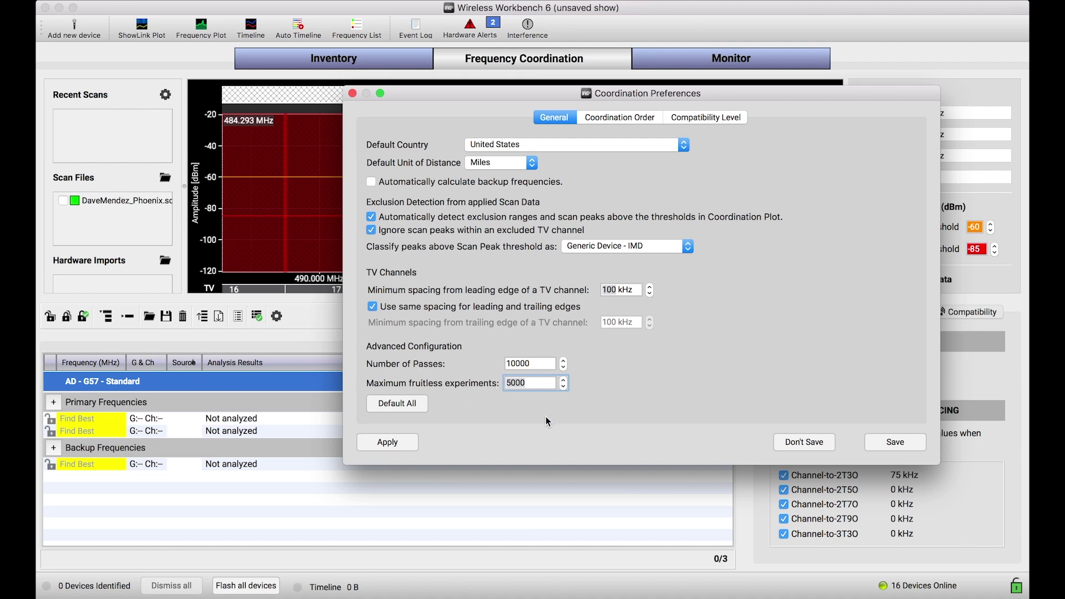
{"action": "left_click", "coordinate": [543, 382]}
{"action": "mouse_move", "coordinate": [544, 392]}
{"action": "left_click_drag", "start_coordinate": [485, 93], "coordinate": [391, 111]}
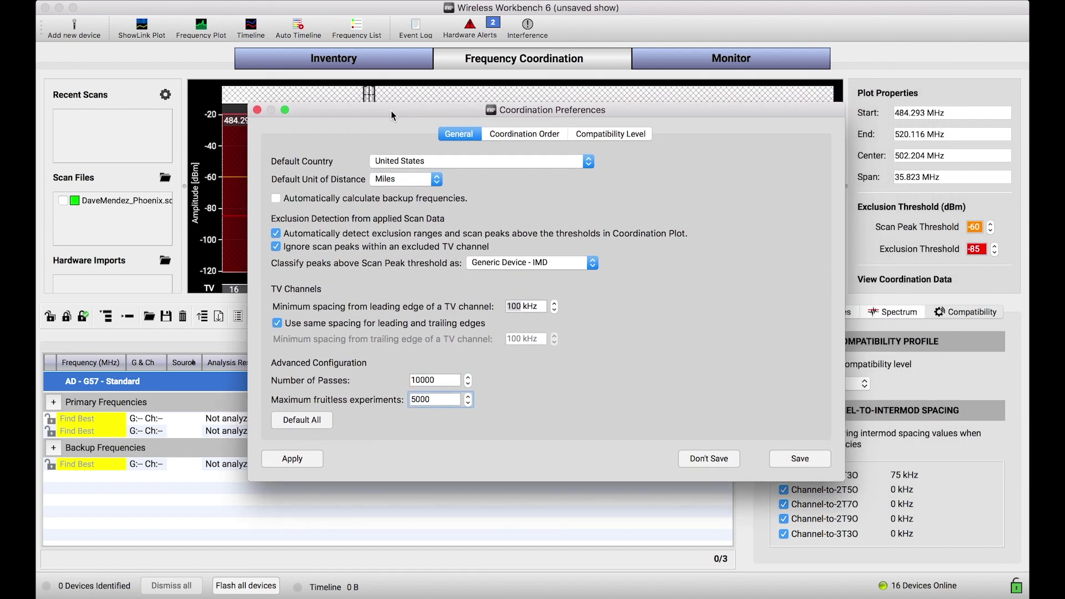